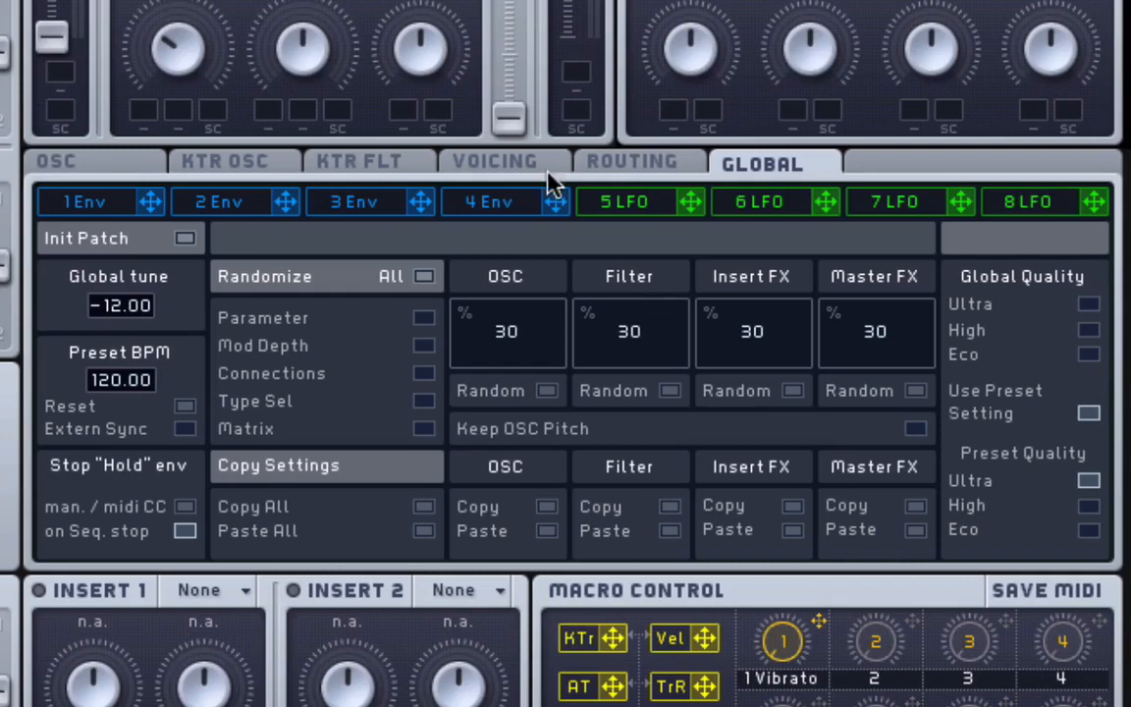
Display envelope 4 and vary its attack time between short and long, finishing at the minimum
left_click(502, 208)
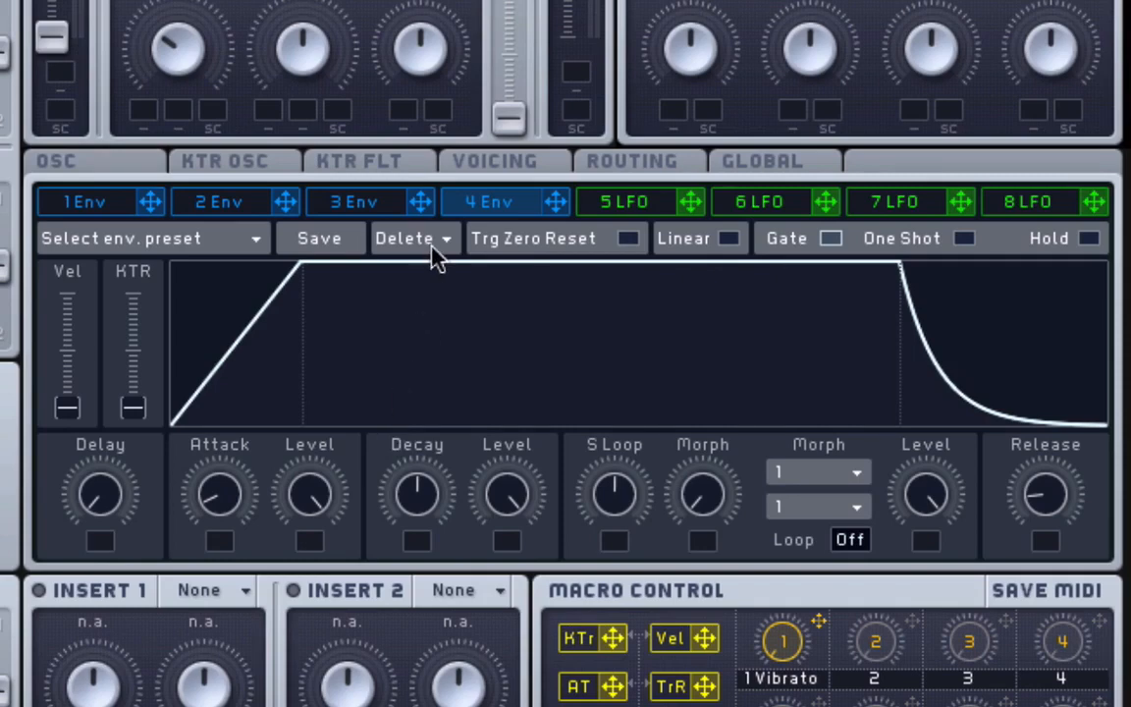
left_click(482, 207)
mouse_move(233, 506)
left_mouse_down()
mouse_move(235, 543)
mouse_move(227, 505)
left_mouse_up()
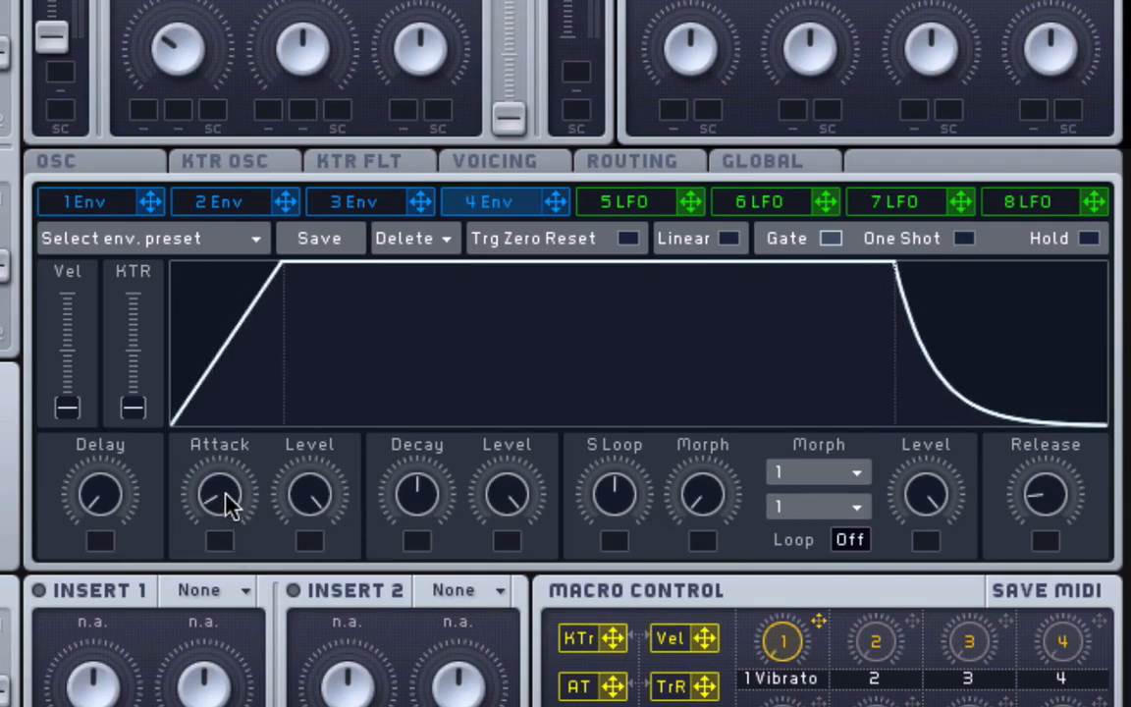
mouse_move(227, 505)
left_mouse_down()
mouse_move(235, 550)
mouse_move(224, 488)
left_mouse_up()
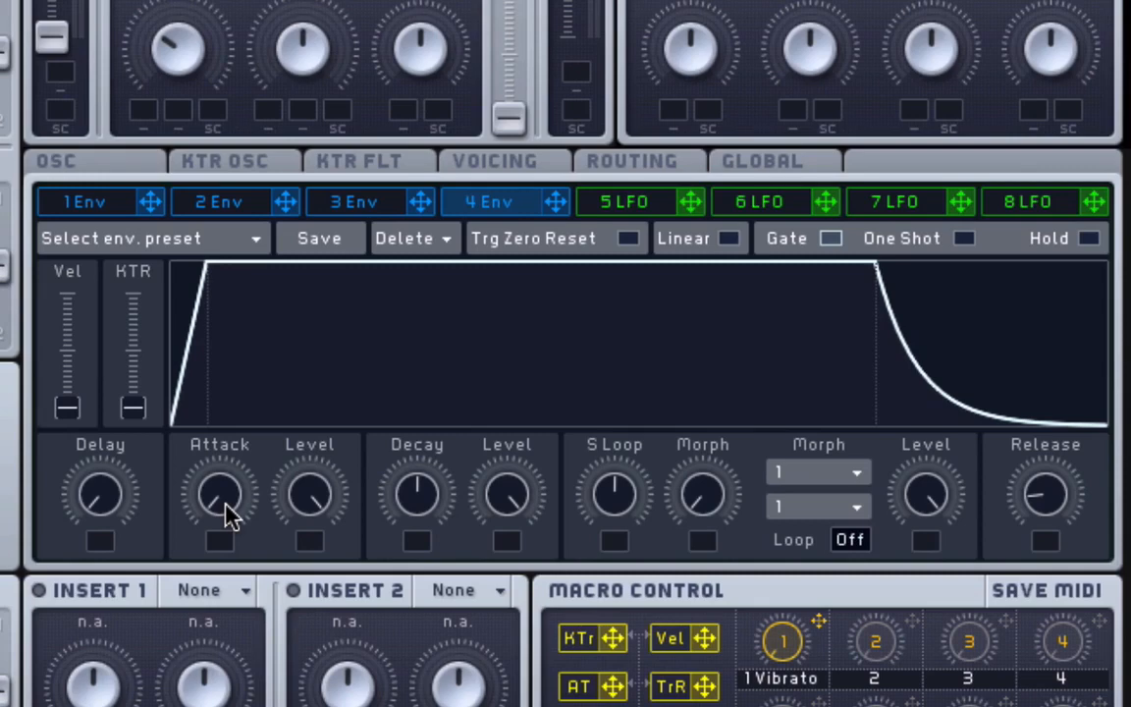
left_click_drag(225, 510, 225, 478)
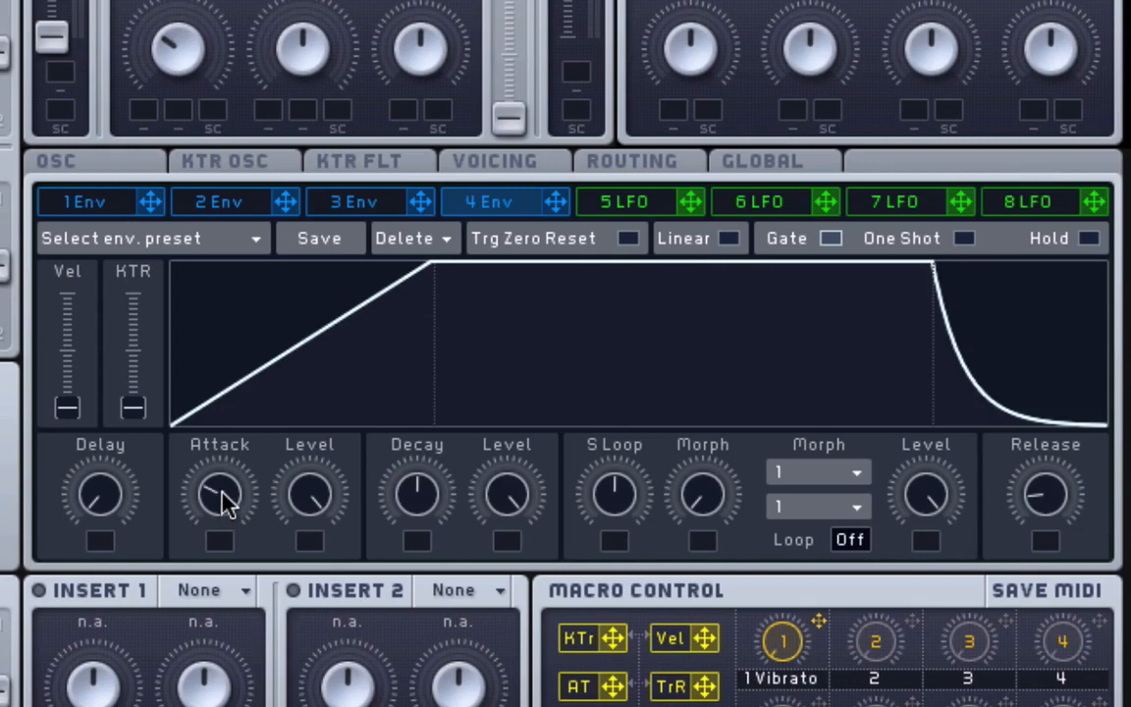
left_click_drag(224, 499, 225, 454)
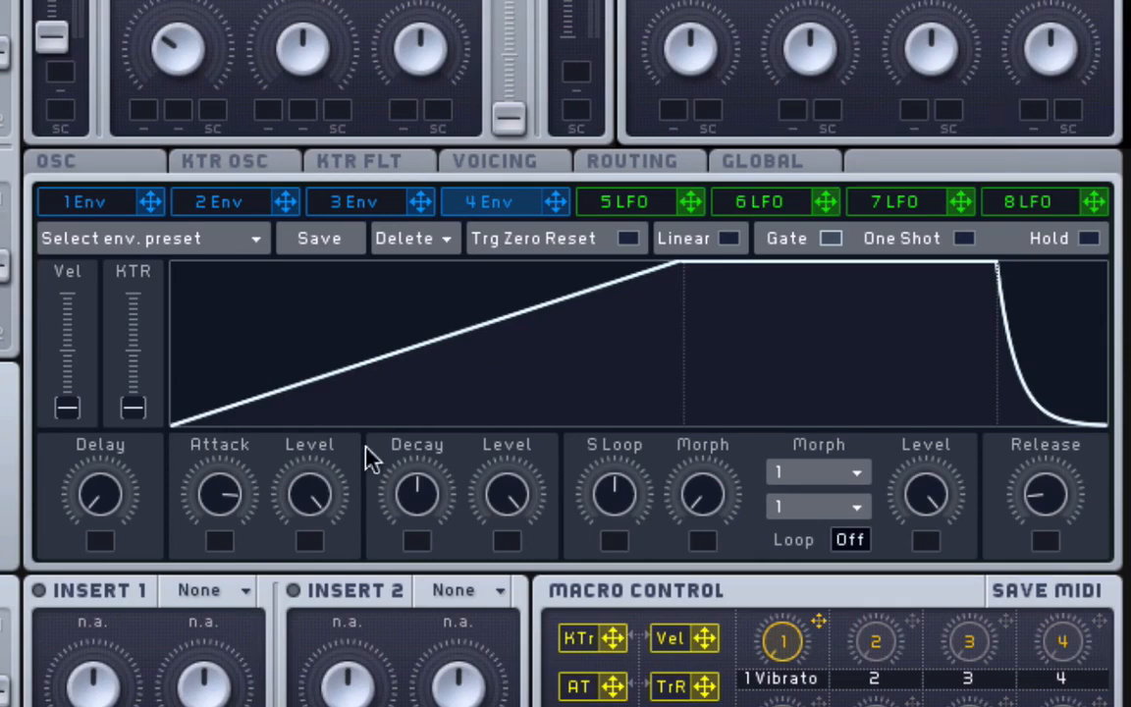
left_click_drag(227, 512, 224, 499)
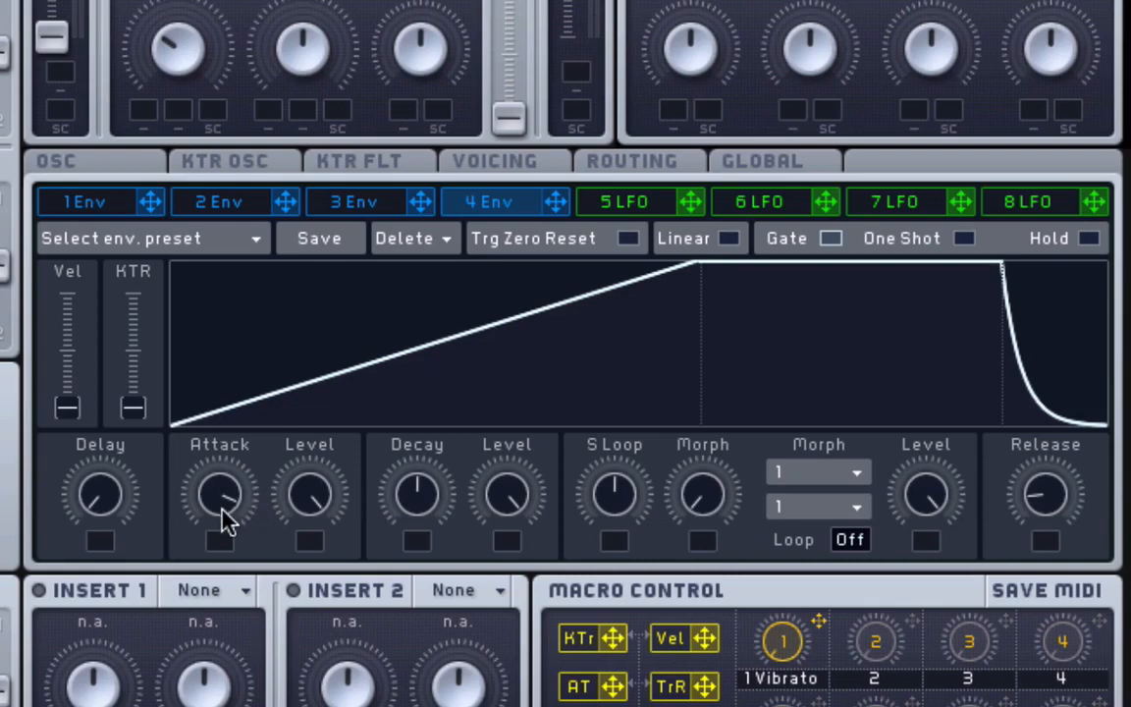
left_click_drag(220, 508, 218, 504)
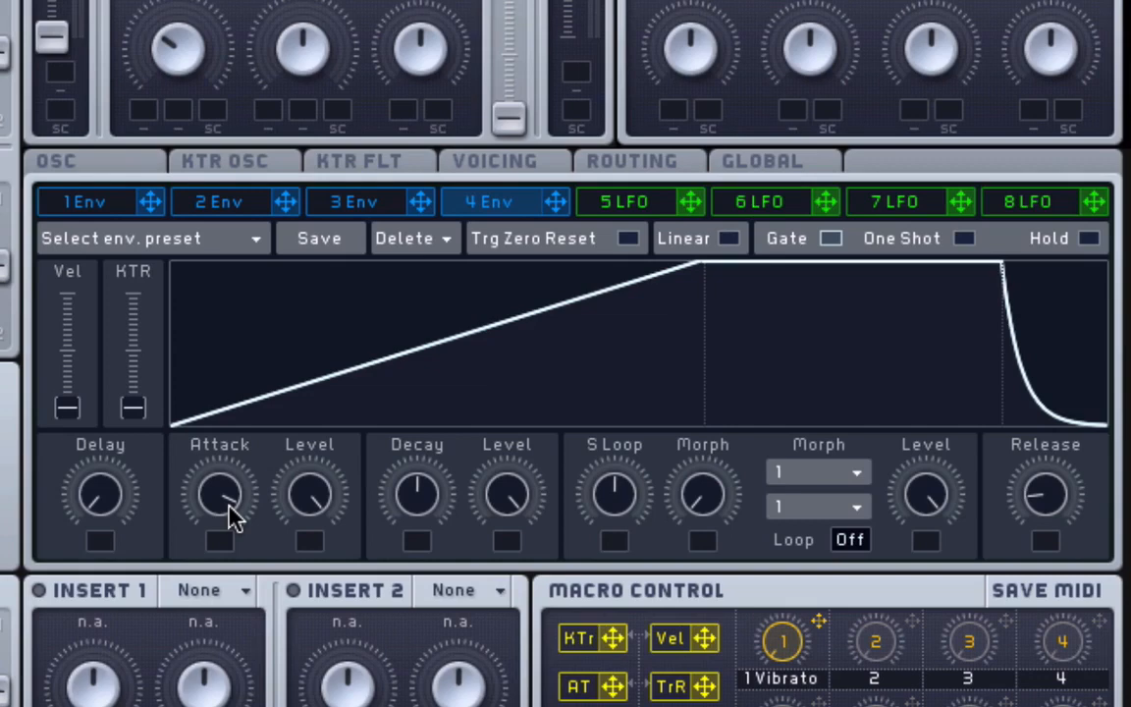
left_click_drag(227, 499, 218, 706)
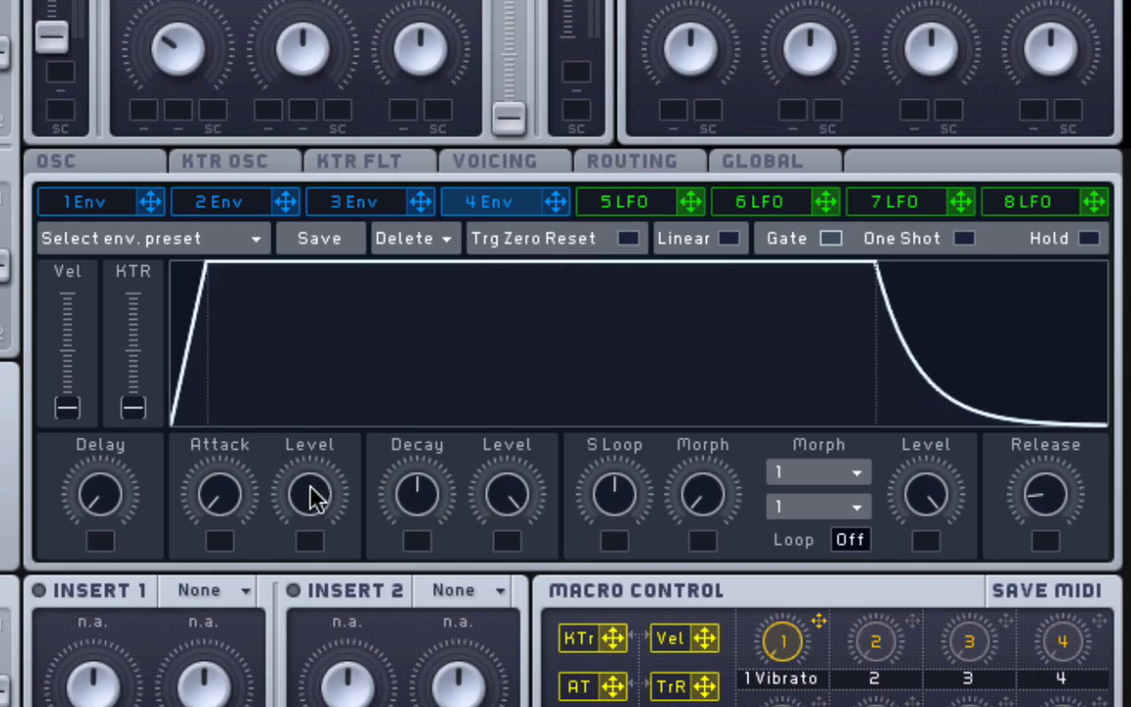
Lower envelope 4's attack level to around its midpoint, then raise it back to the maximum
left_click_drag(313, 482, 303, 644)
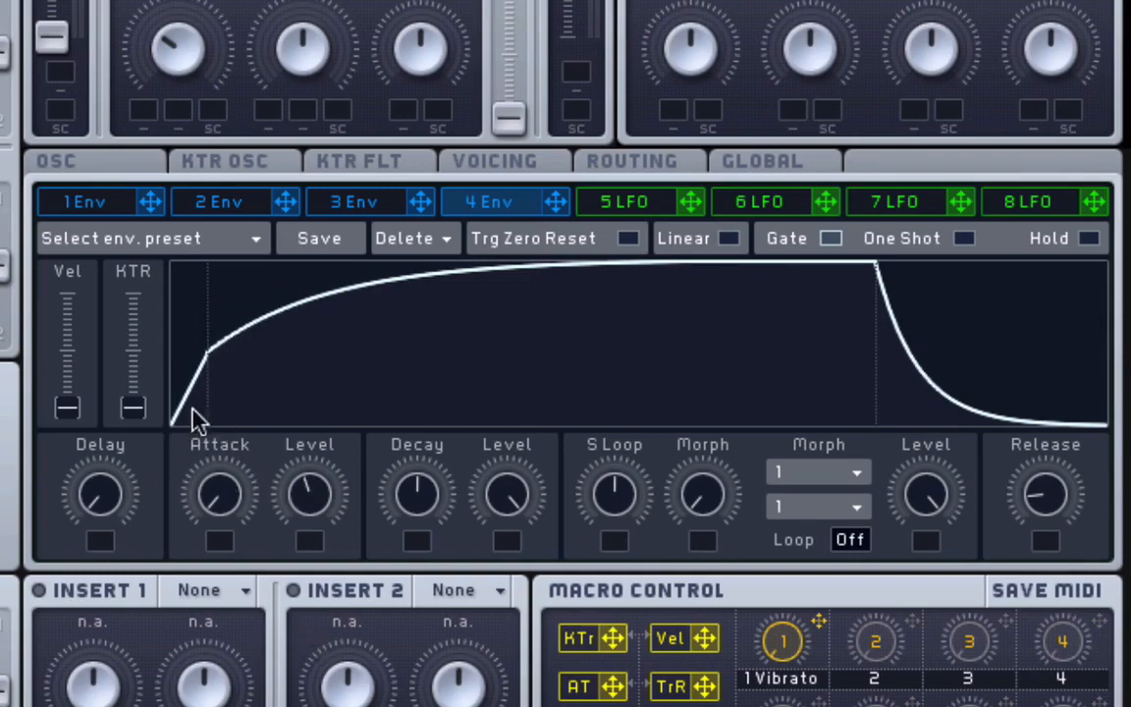
left_click_drag(312, 489, 306, 327)
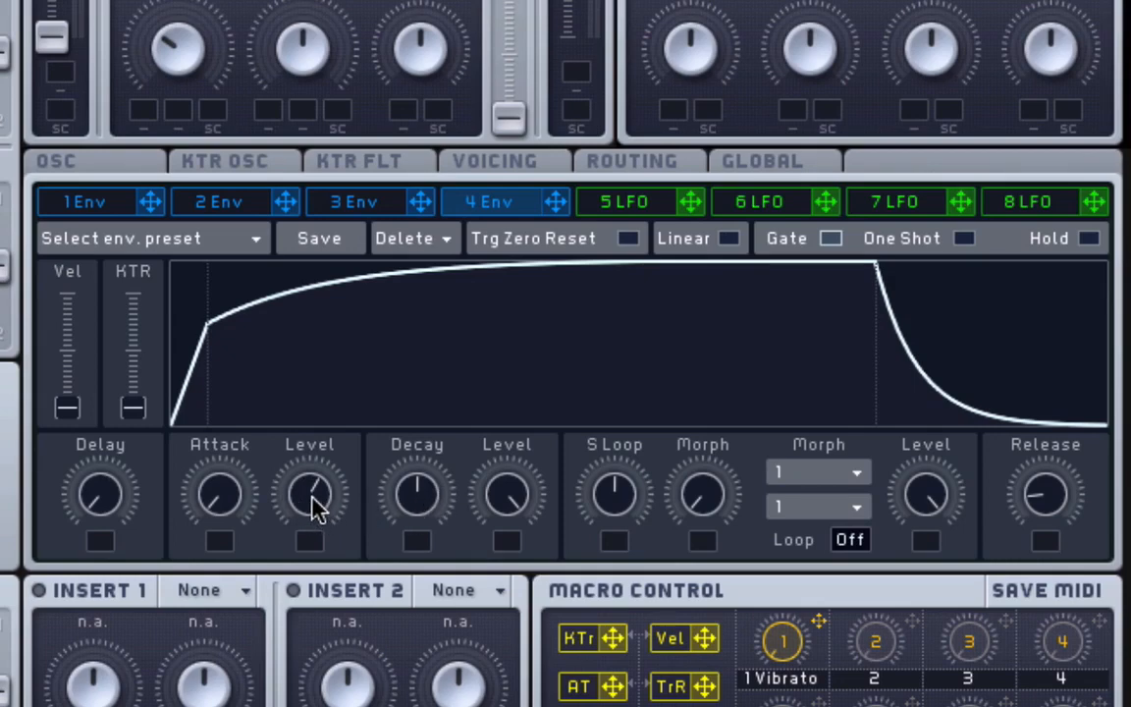
left_click_drag(313, 509, 305, 379)
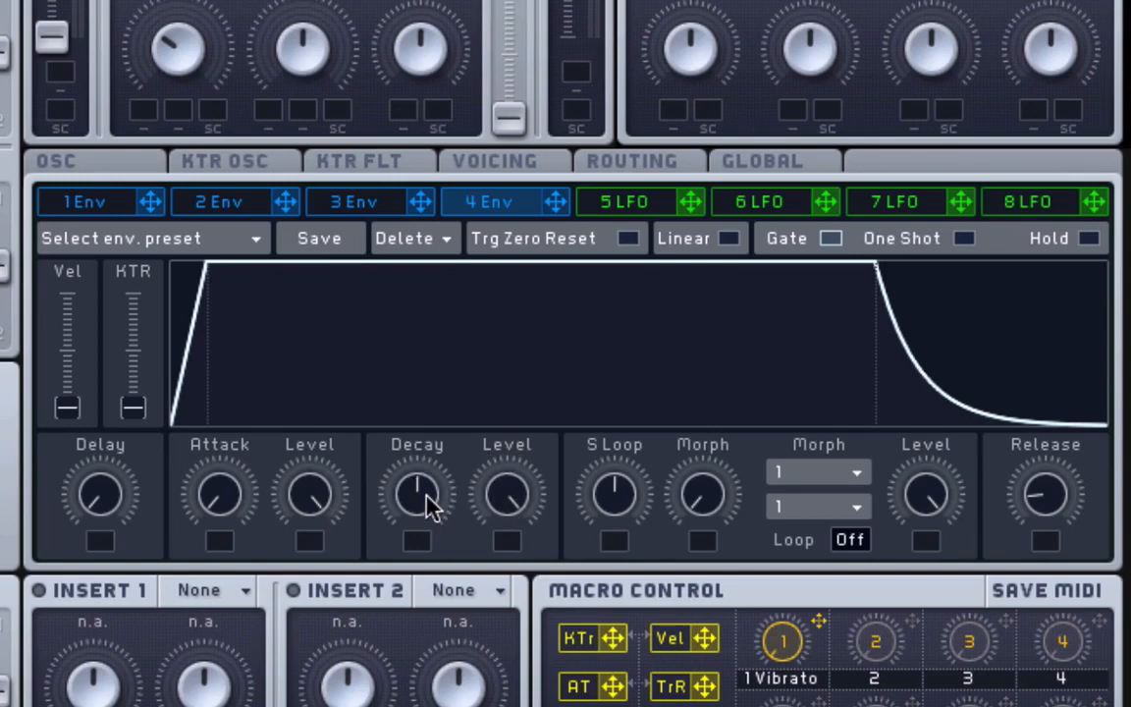
Shorten envelope 4's decay time to the minimum and reduce its decay level to zero
left_click_drag(423, 497, 411, 543)
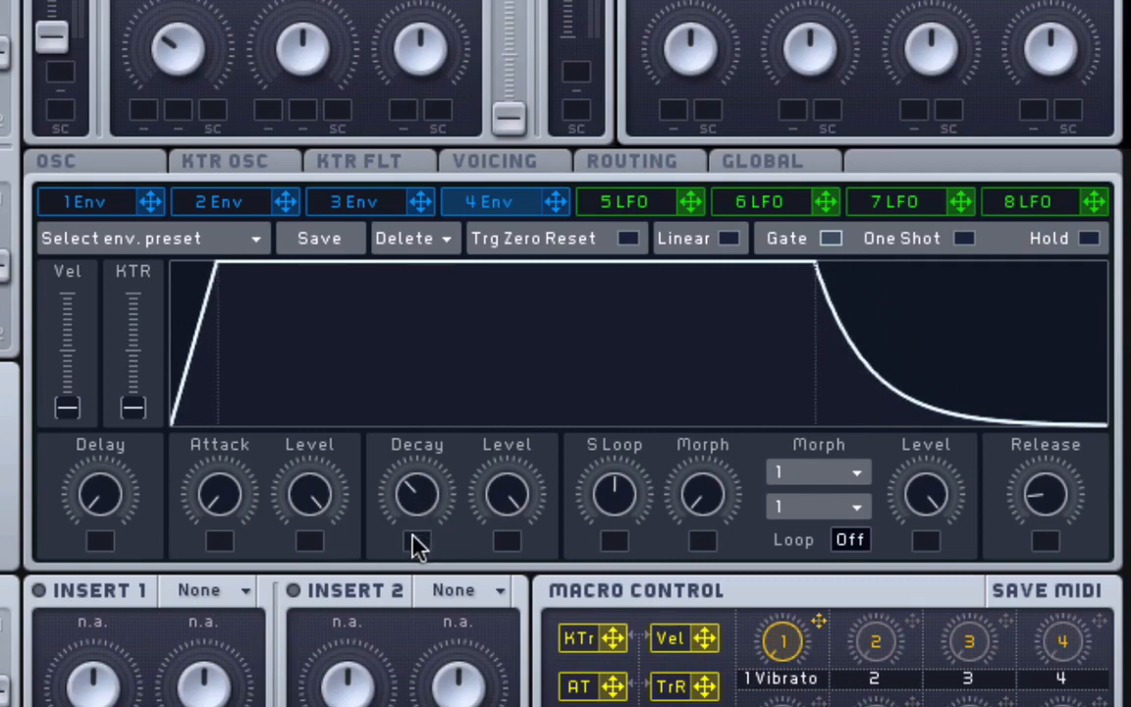
mouse_move(414, 499)
left_mouse_down()
mouse_move(409, 526)
mouse_move(409, 501)
mouse_move(411, 524)
mouse_move(425, 505)
left_mouse_up()
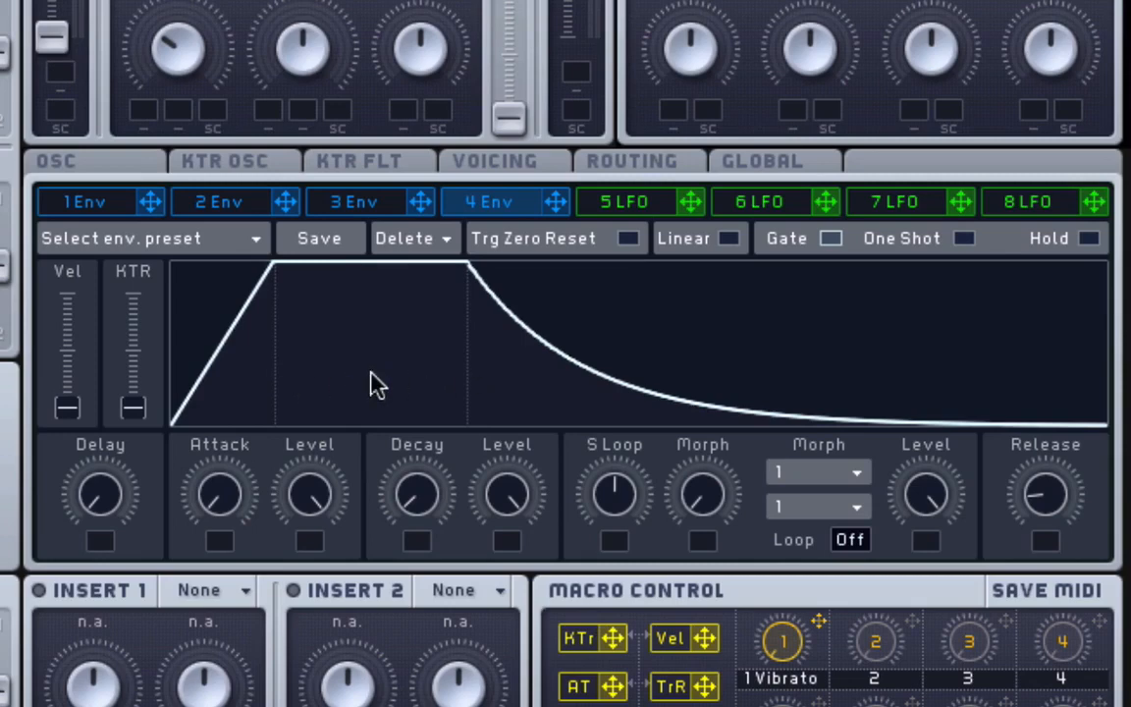
left_click_drag(417, 510, 386, 530)
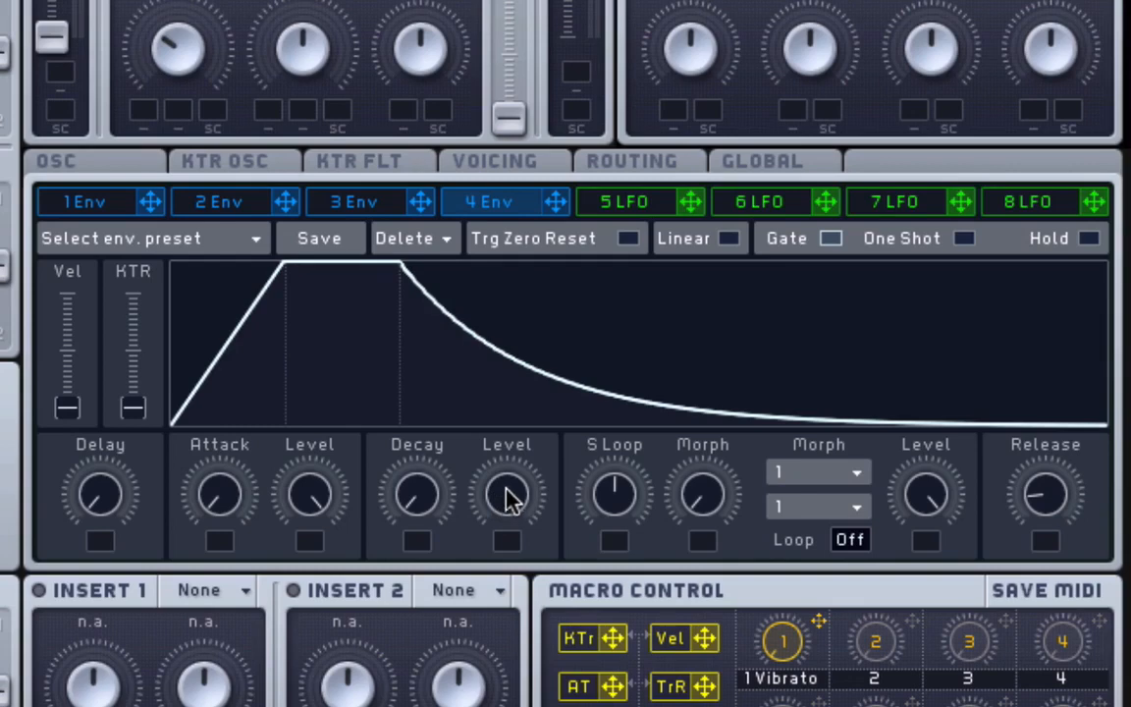
left_click_drag(506, 487, 498, 544)
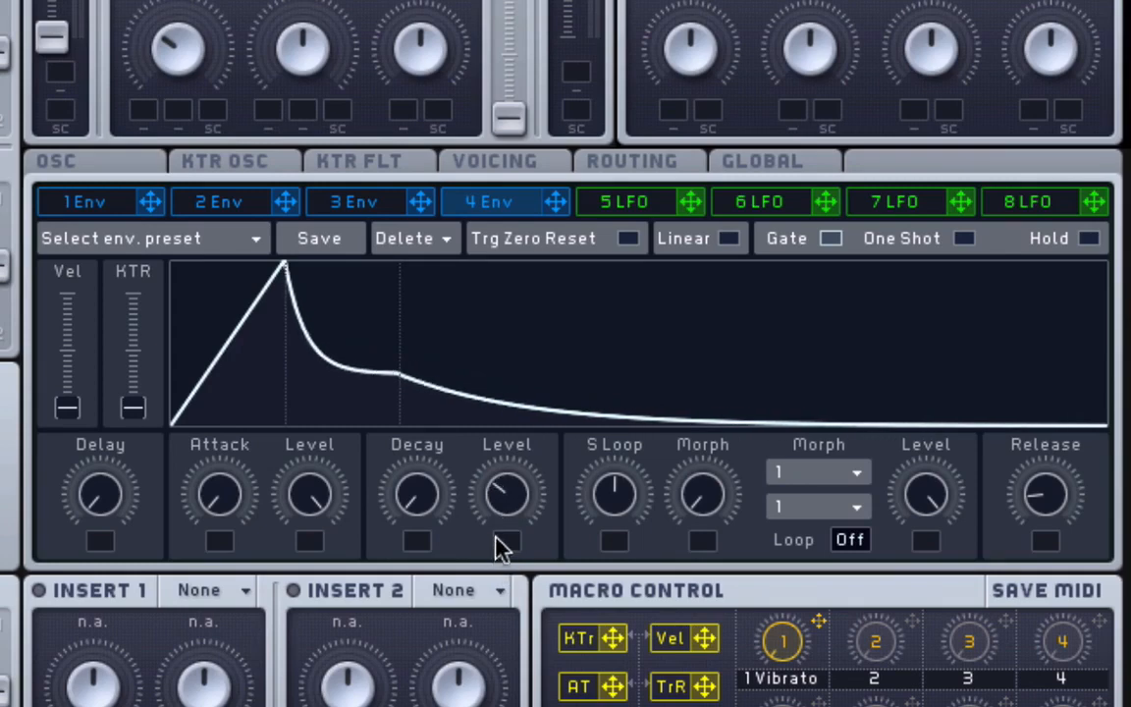
mouse_move(510, 499)
left_mouse_down()
mouse_move(505, 580)
mouse_move(517, 522)
left_mouse_up()
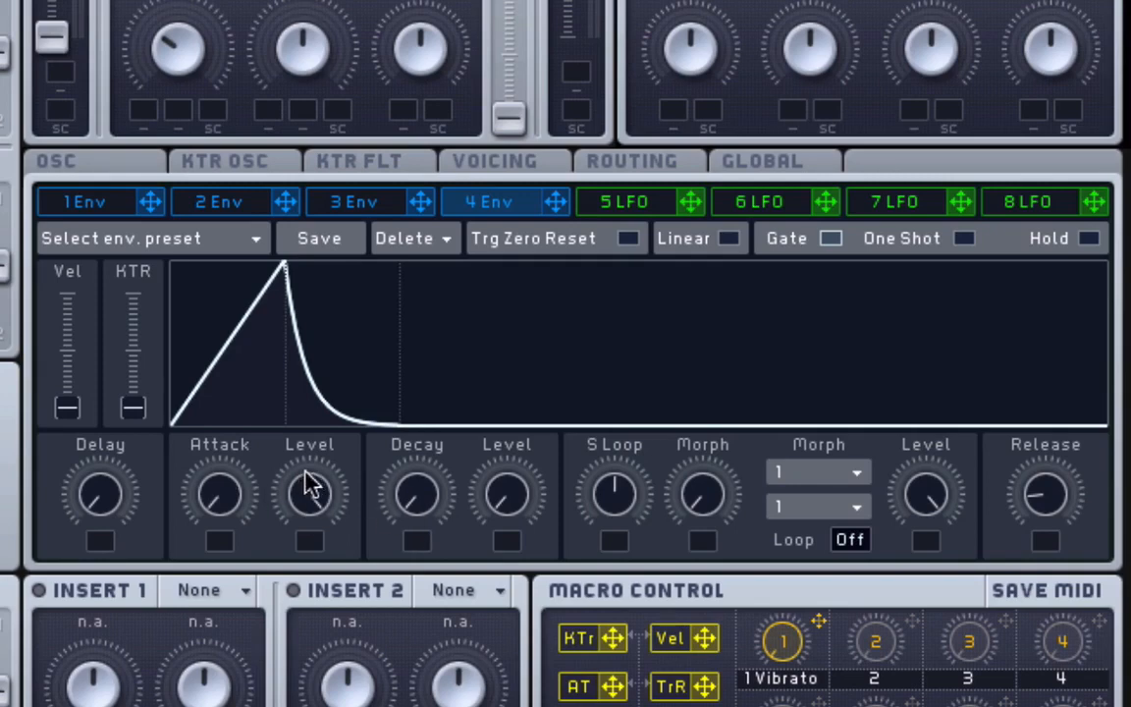
Lengthen envelope 4's decay time to a moderate setting and raise its decay level to slightly above half
left_click_drag(420, 505, 418, 477)
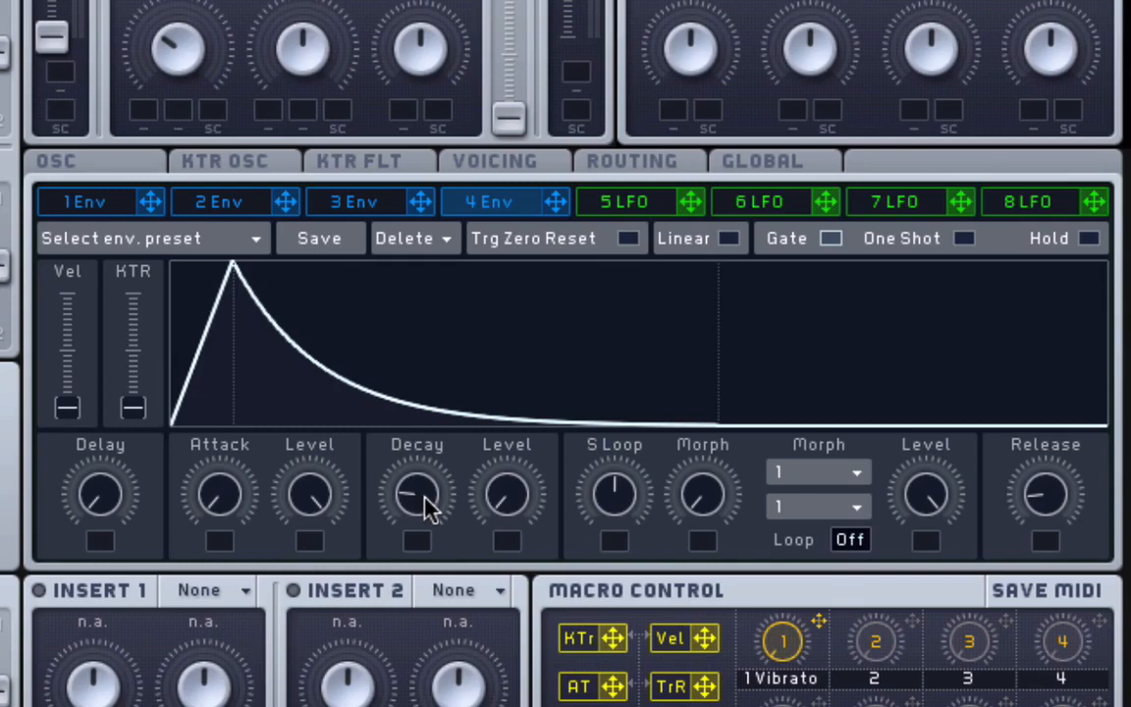
mouse_move(425, 497)
left_mouse_down()
mouse_move(411, 472)
mouse_move(418, 501)
left_mouse_up()
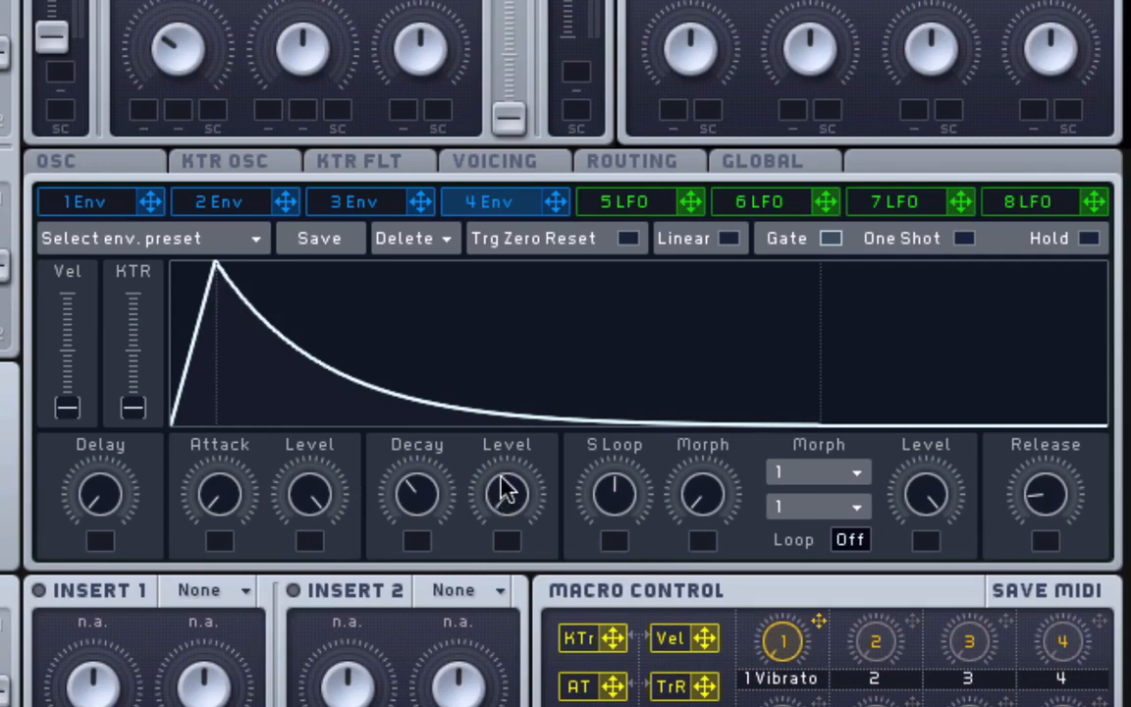
left_click_drag(505, 492, 501, 339)
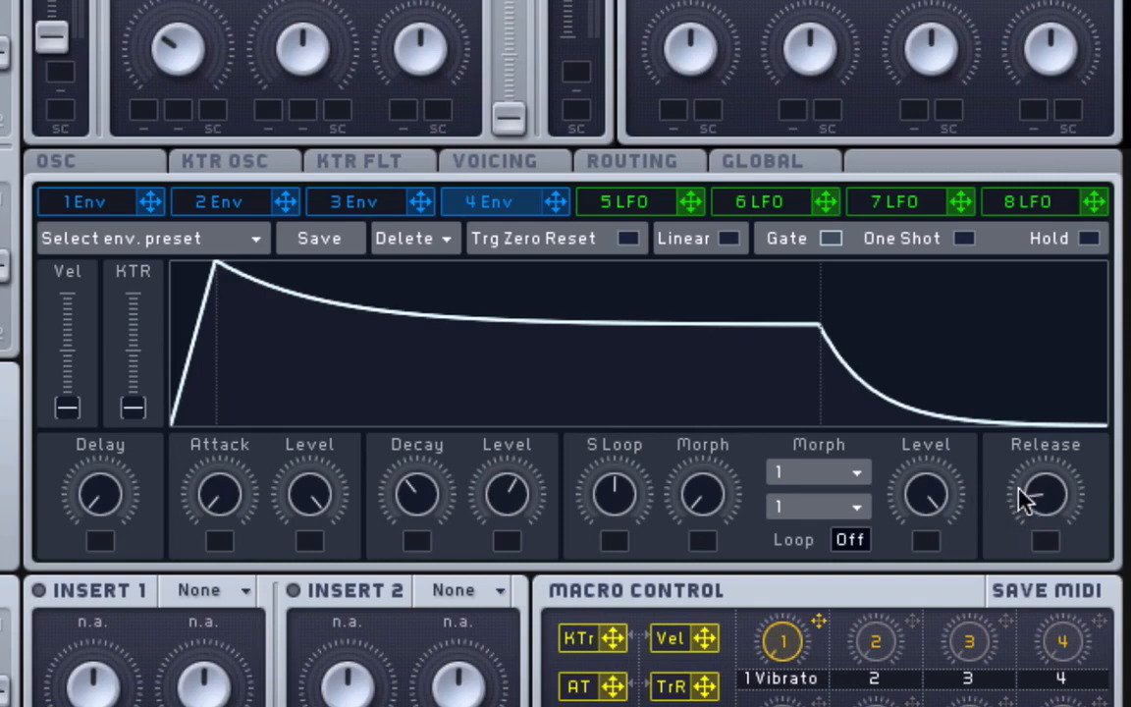
Try envelope 4's release at the minimum and just past its midpoint, and add a delay before the attack
left_click_drag(1035, 504, 1041, 604)
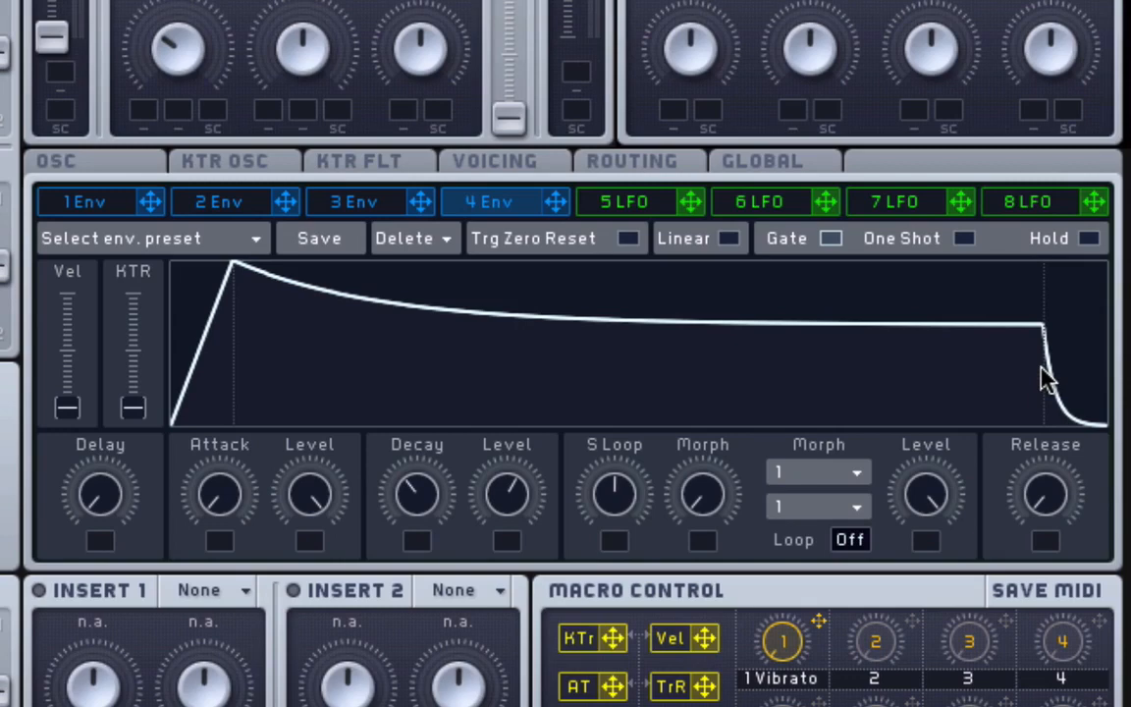
left_click_drag(1045, 495, 983, 334)
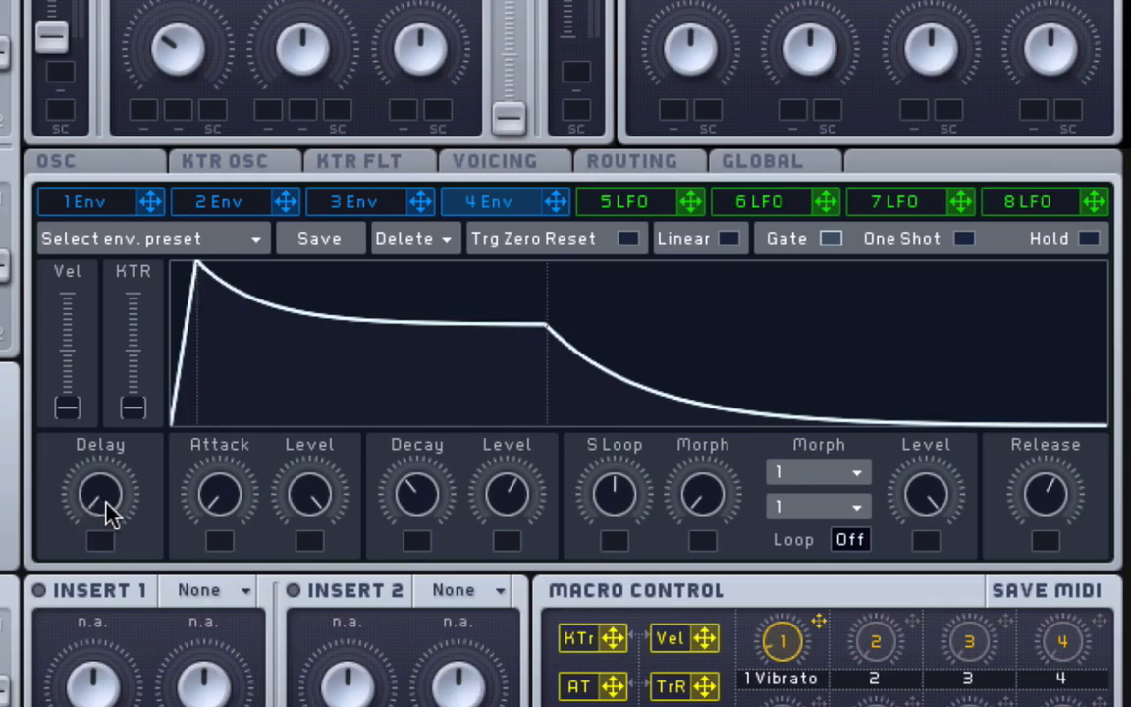
left_click_drag(105, 504, 106, 458)
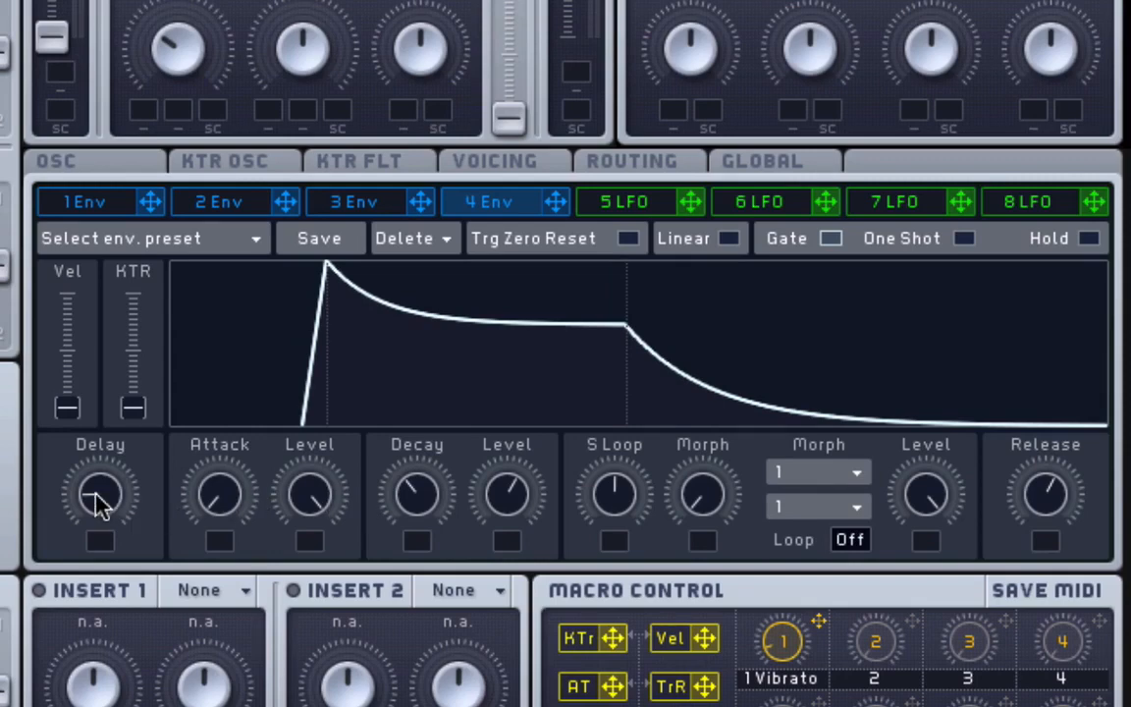
left_click_drag(98, 503, 71, 405)
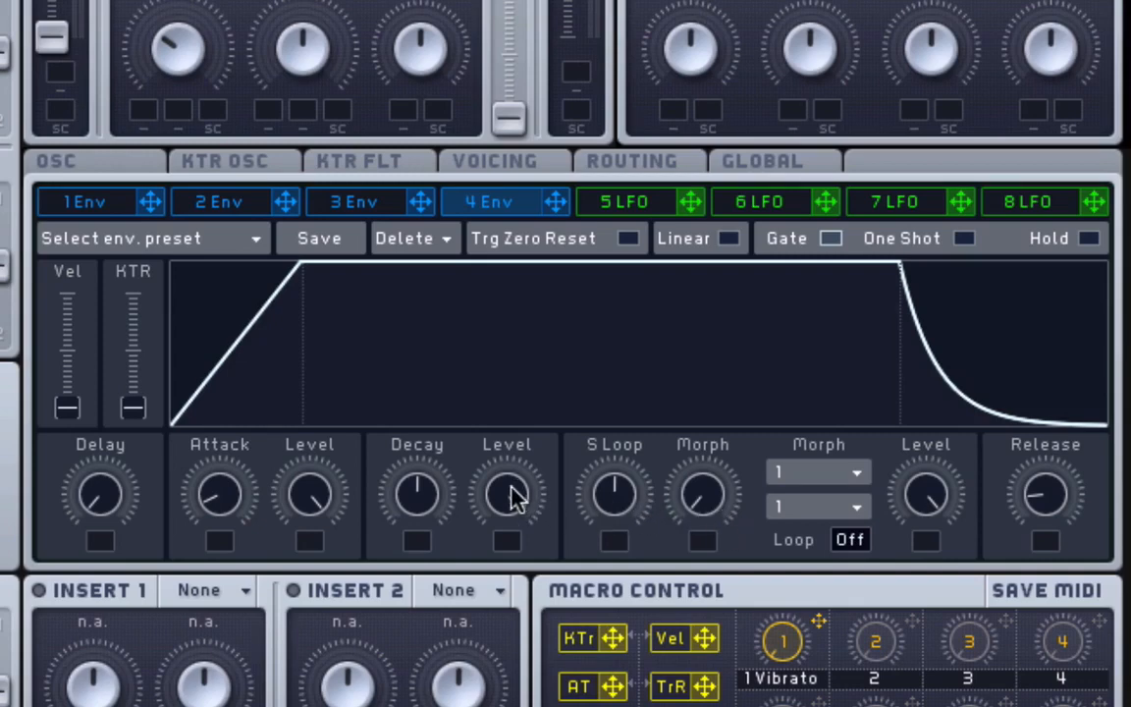
Lower envelope 4's decay level to about half and set its loop count to 4
left_click_drag(513, 495, 494, 531)
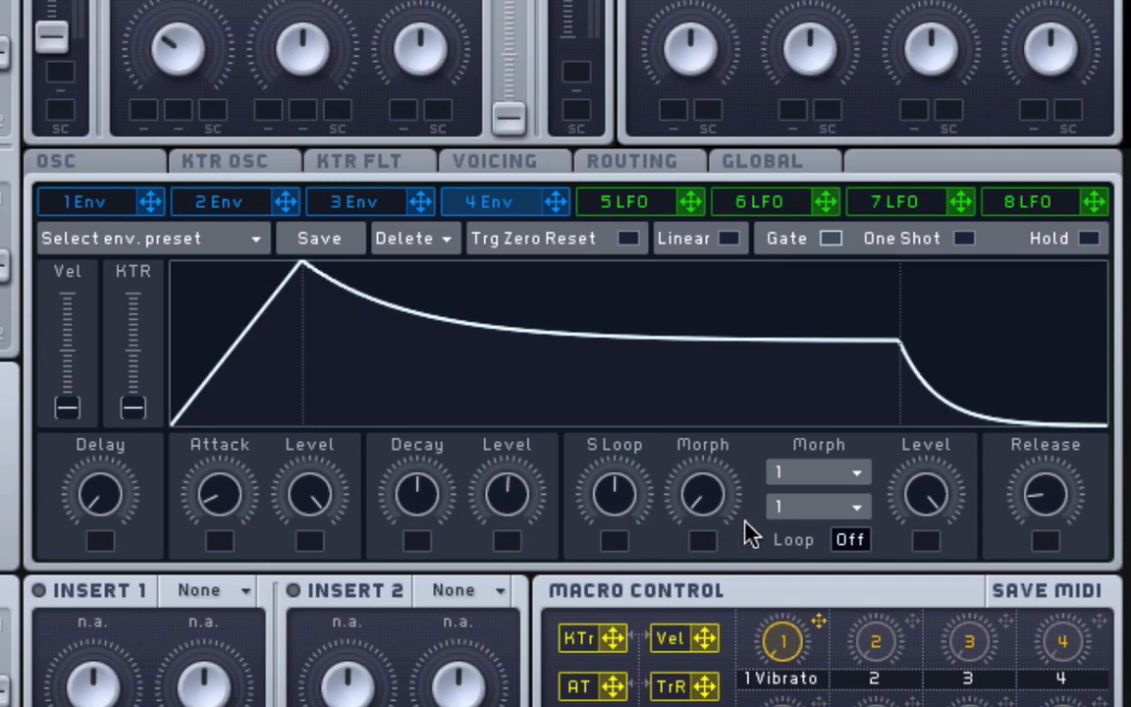
left_click(850, 541)
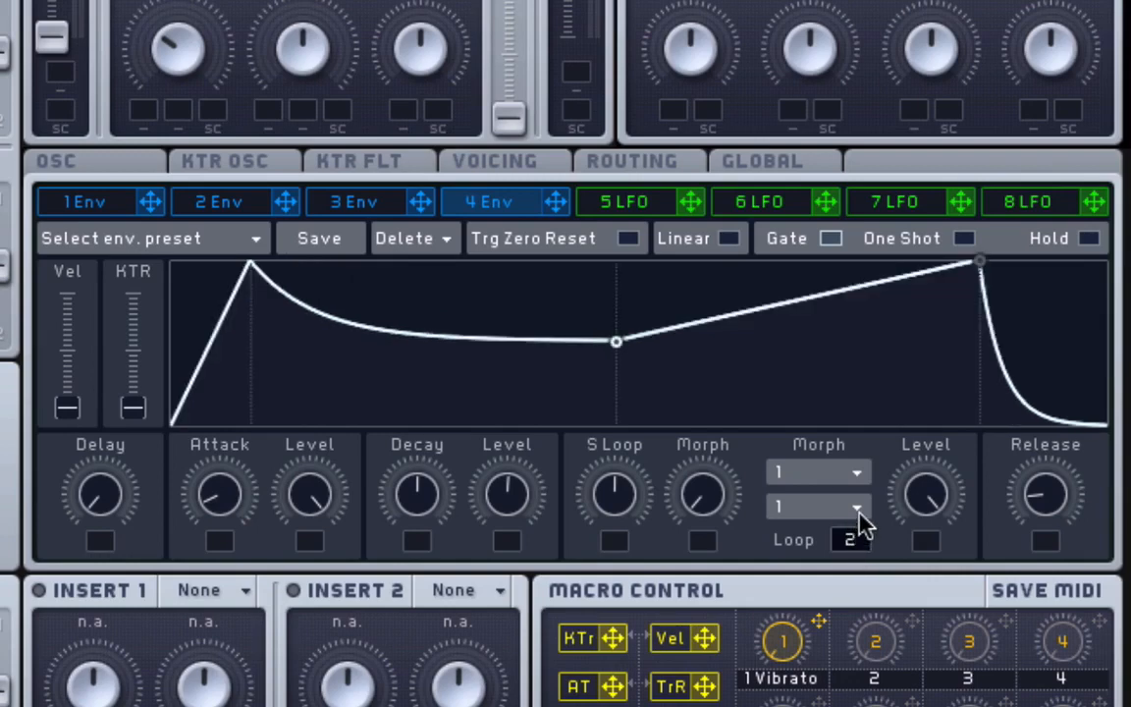
left_click_drag(860, 527, 843, 586)
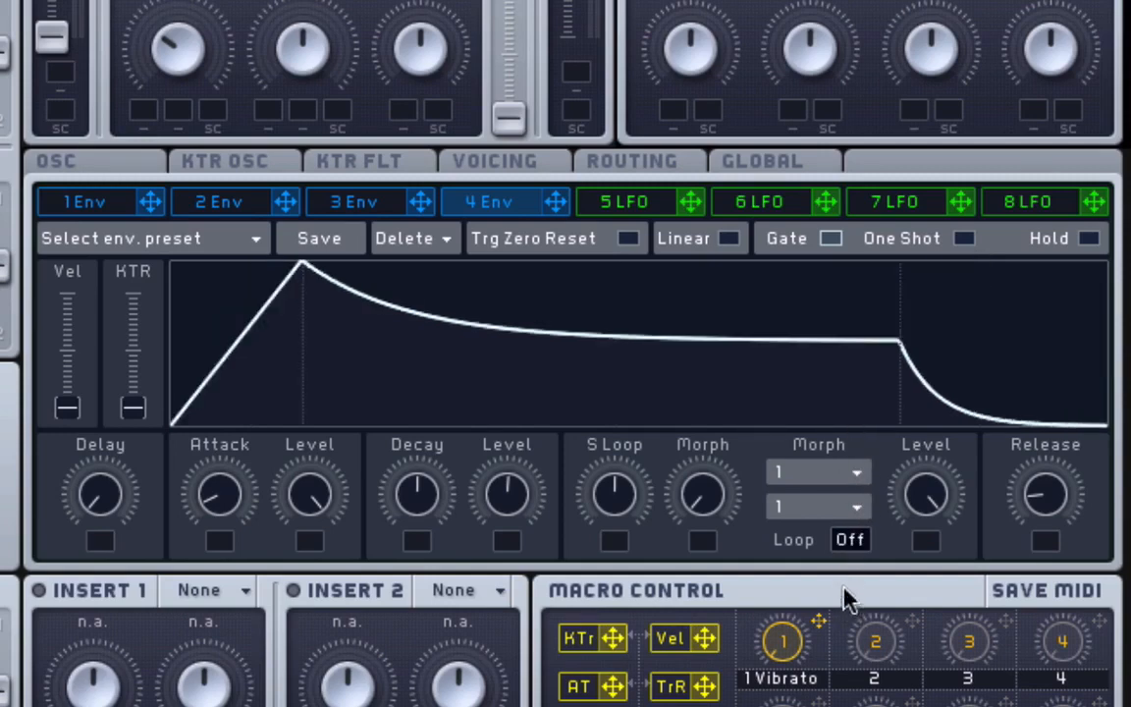
mouse_move(857, 543)
left_mouse_down()
mouse_move(848, 414)
mouse_move(853, 554)
left_mouse_up()
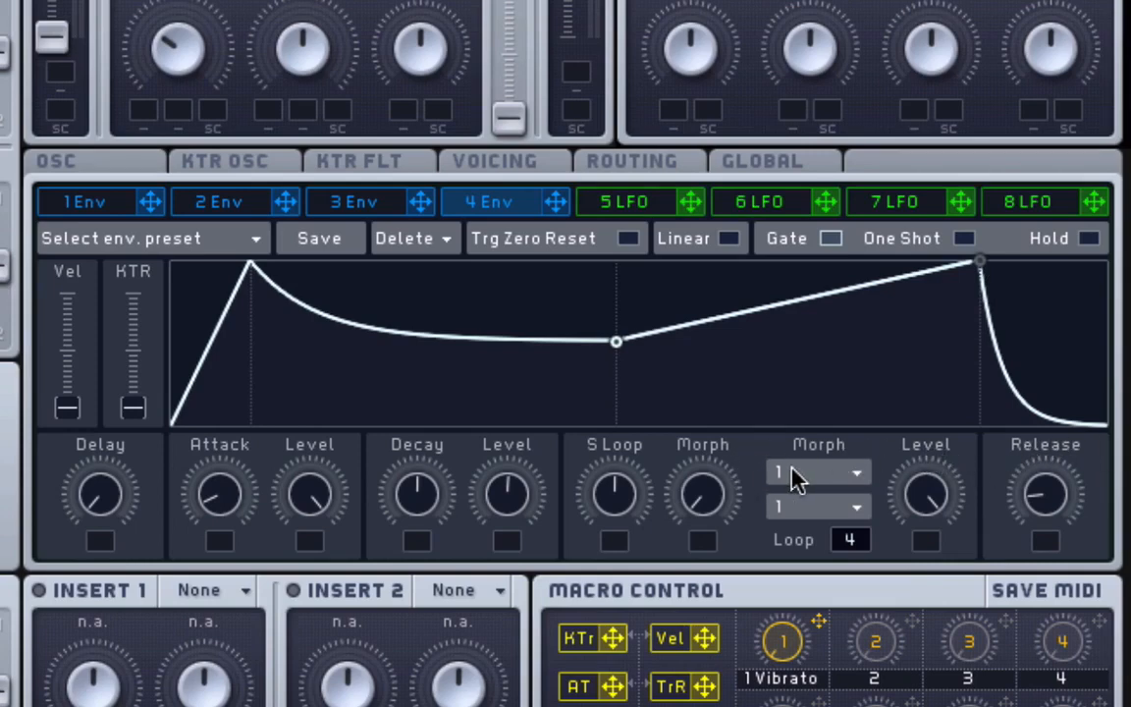
Choose Linear as the first morph shape and slightly shorten the sustain loop segment in the envelope graph
left_click(842, 481)
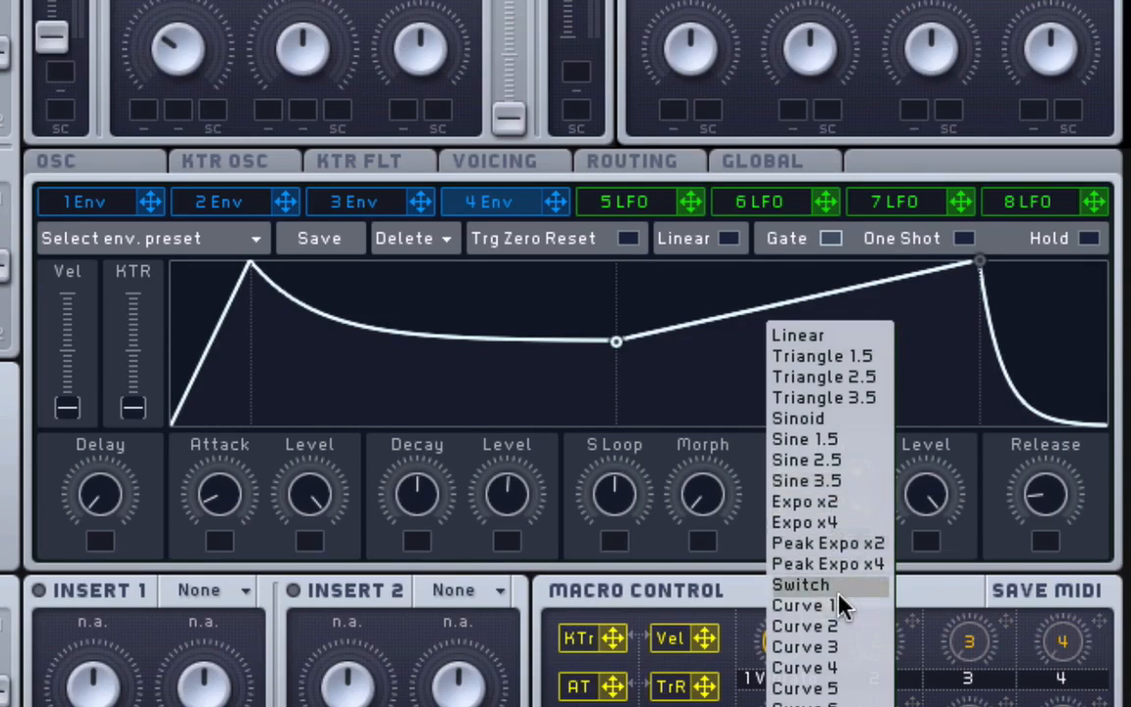
left_click(798, 335)
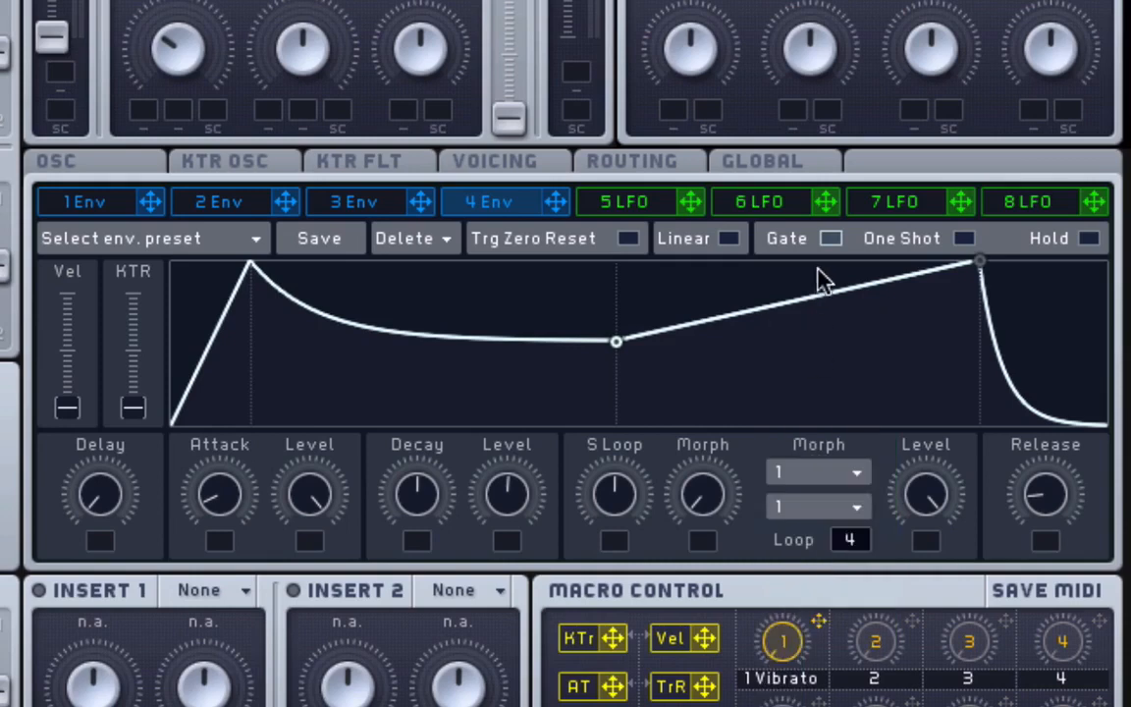
left_click_drag(800, 306, 684, 351)
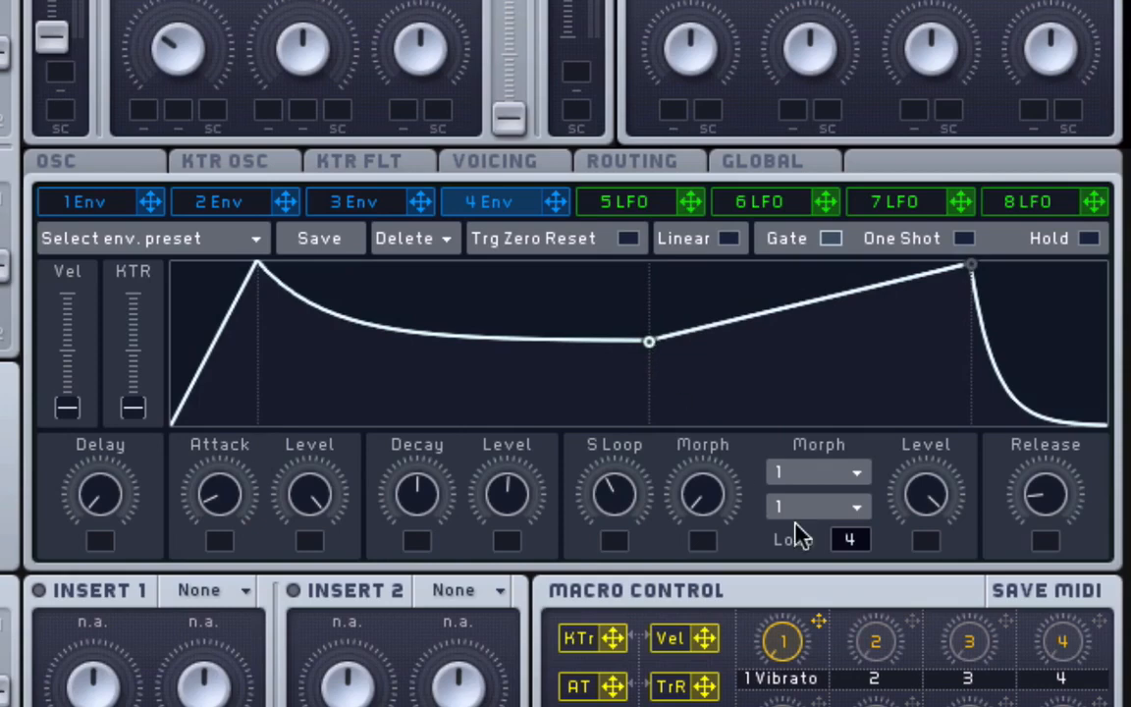
Set envelope 4's first morph shape to Sine 1.5 and its second morph shape to number 20
left_click(817, 475)
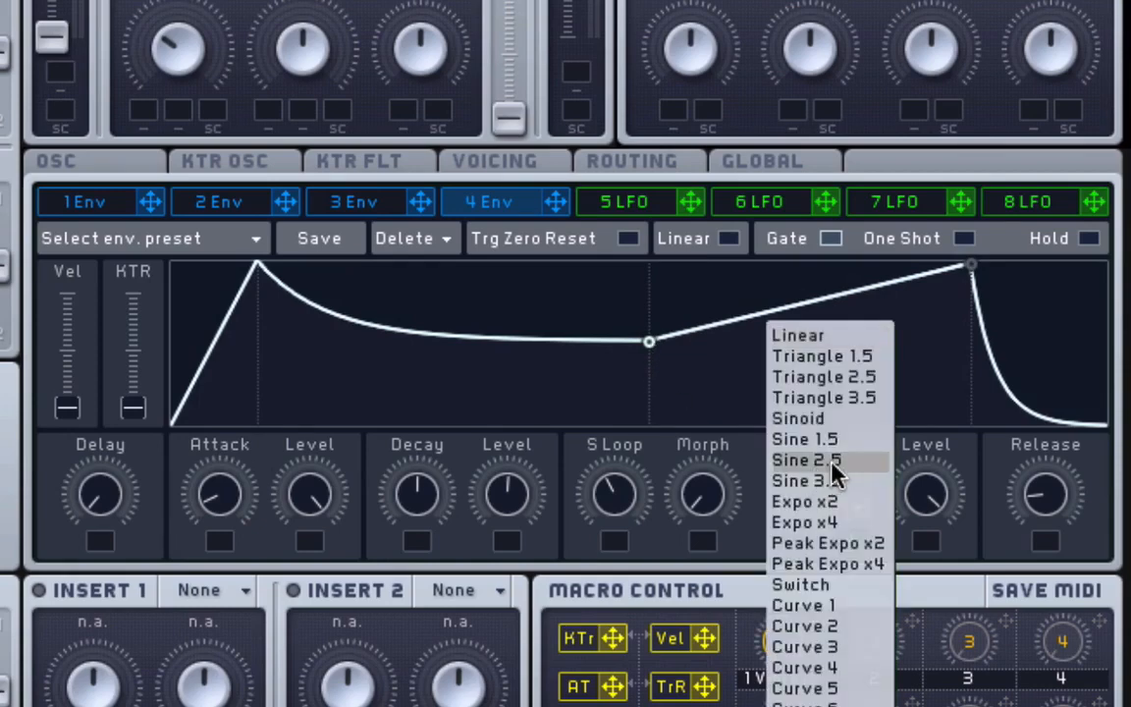
left_click(838, 440)
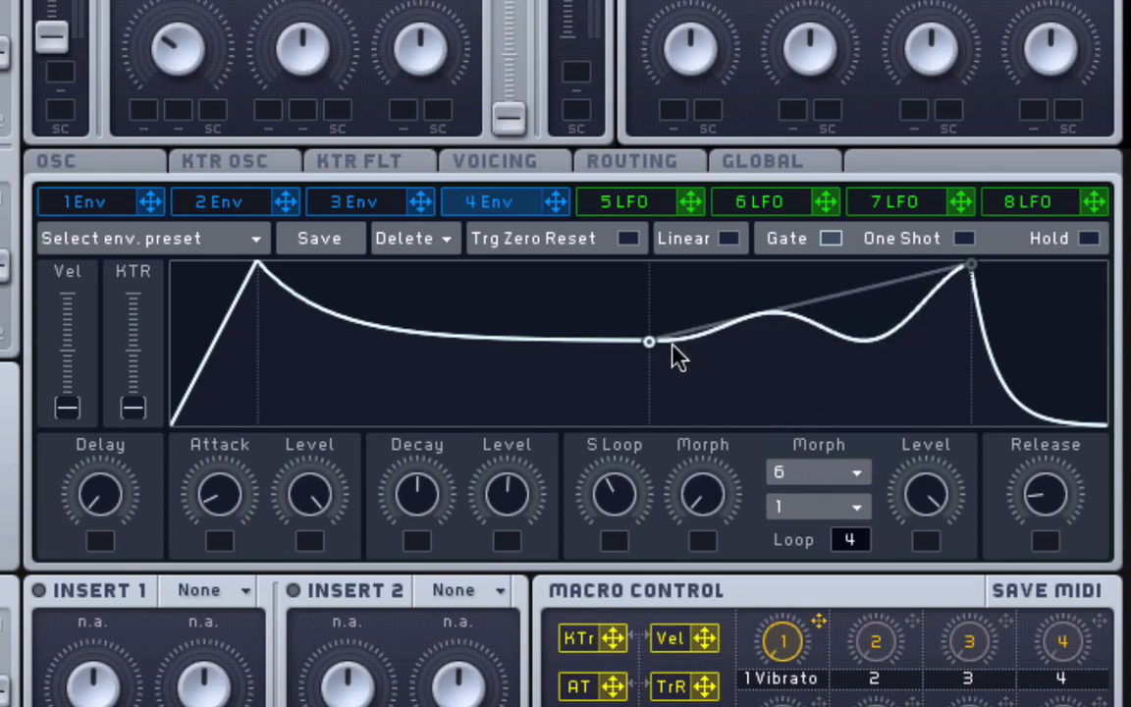
left_click(847, 504)
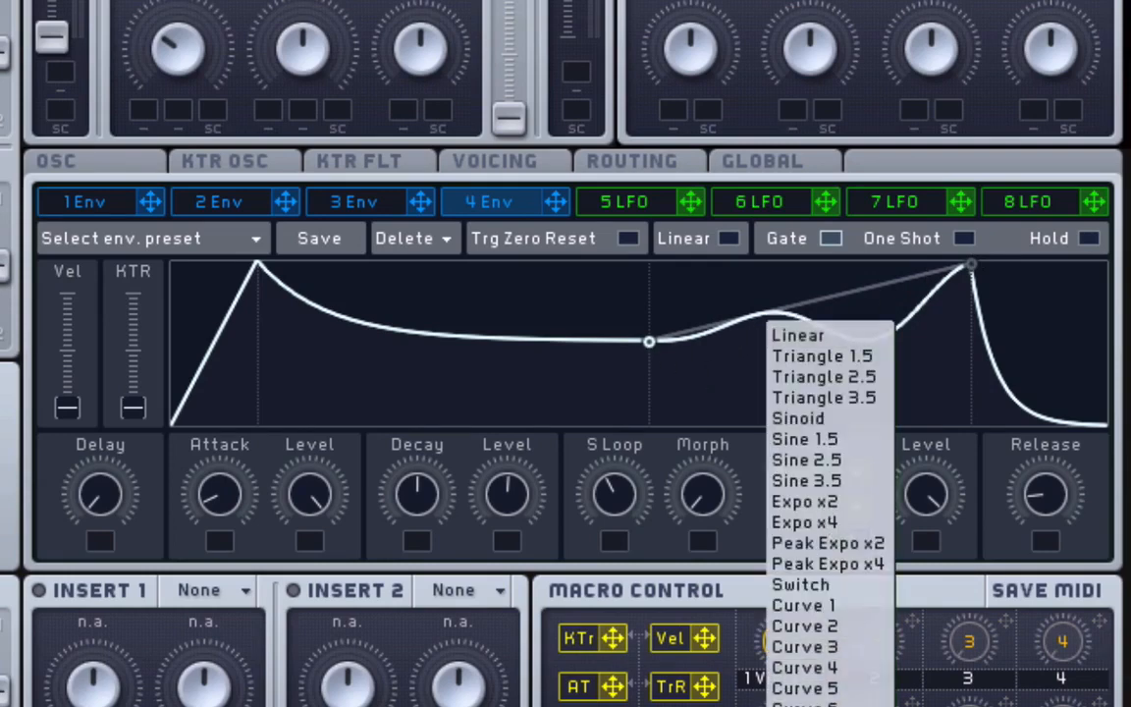
left_click(825, 705)
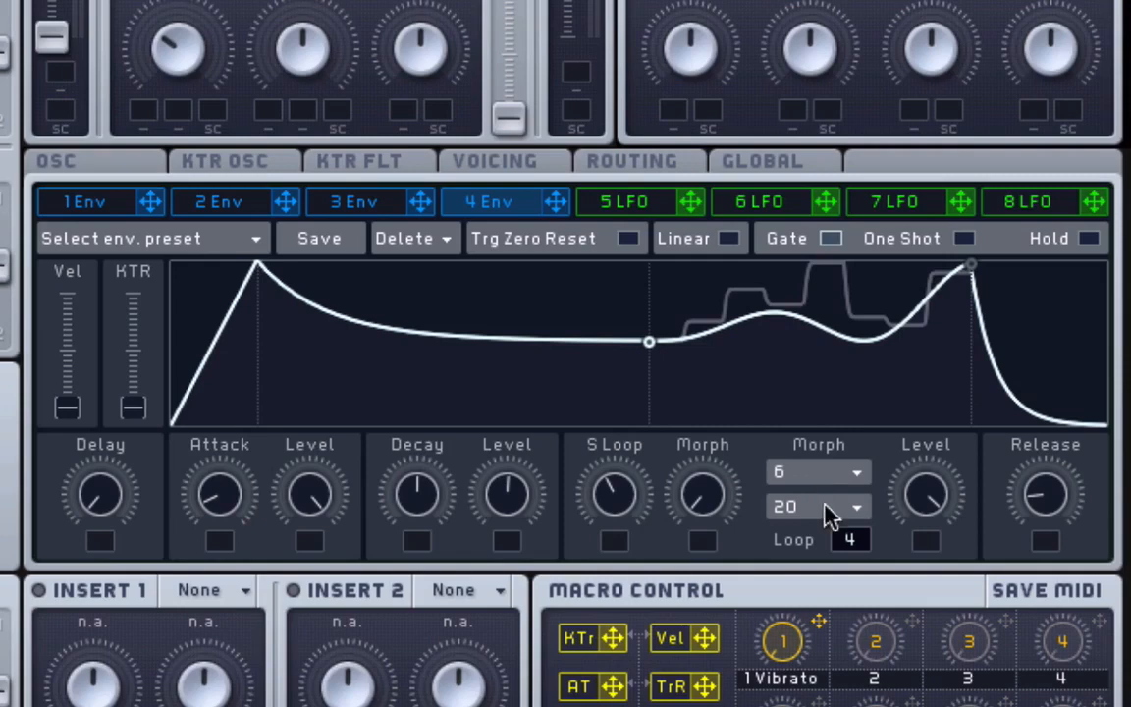
Try Peak Expo x4 as envelope 4's first morph shape and change it to number 22
left_click(826, 473)
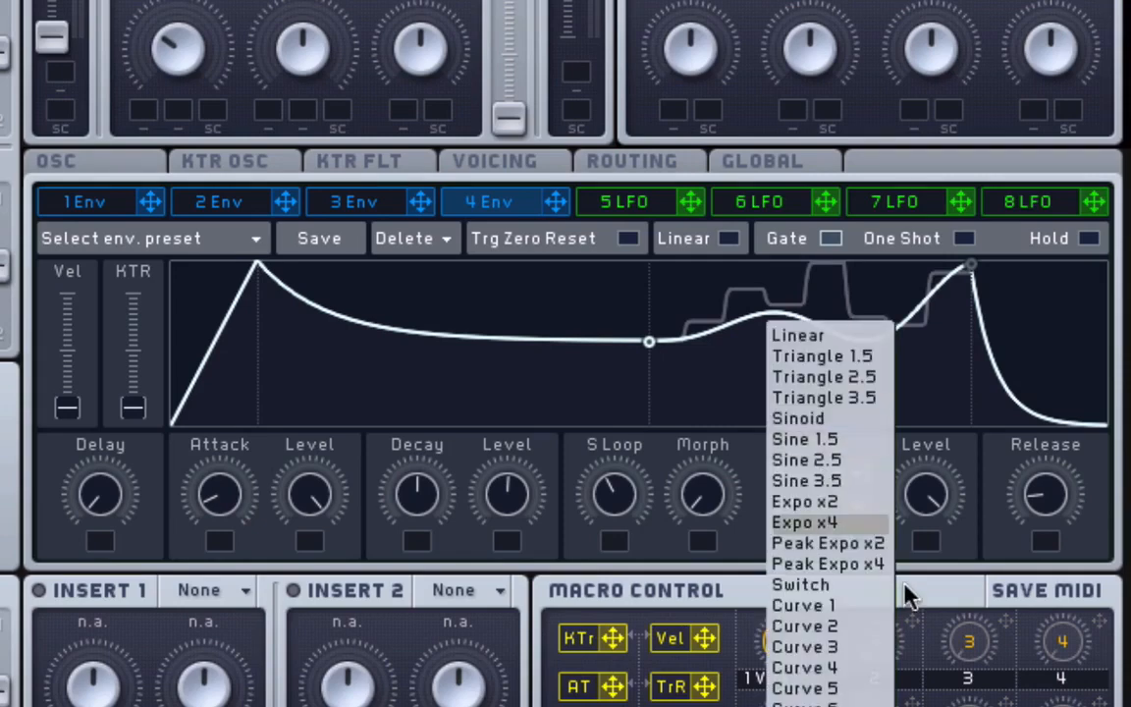
left_click(861, 578)
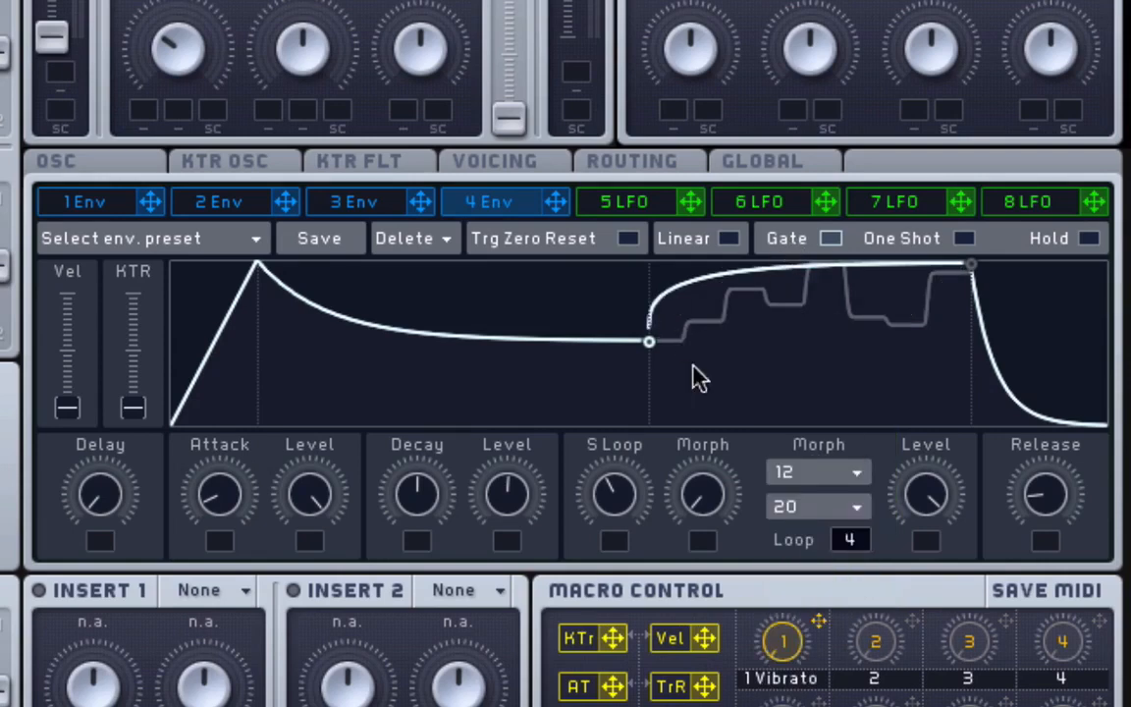
left_click(795, 474)
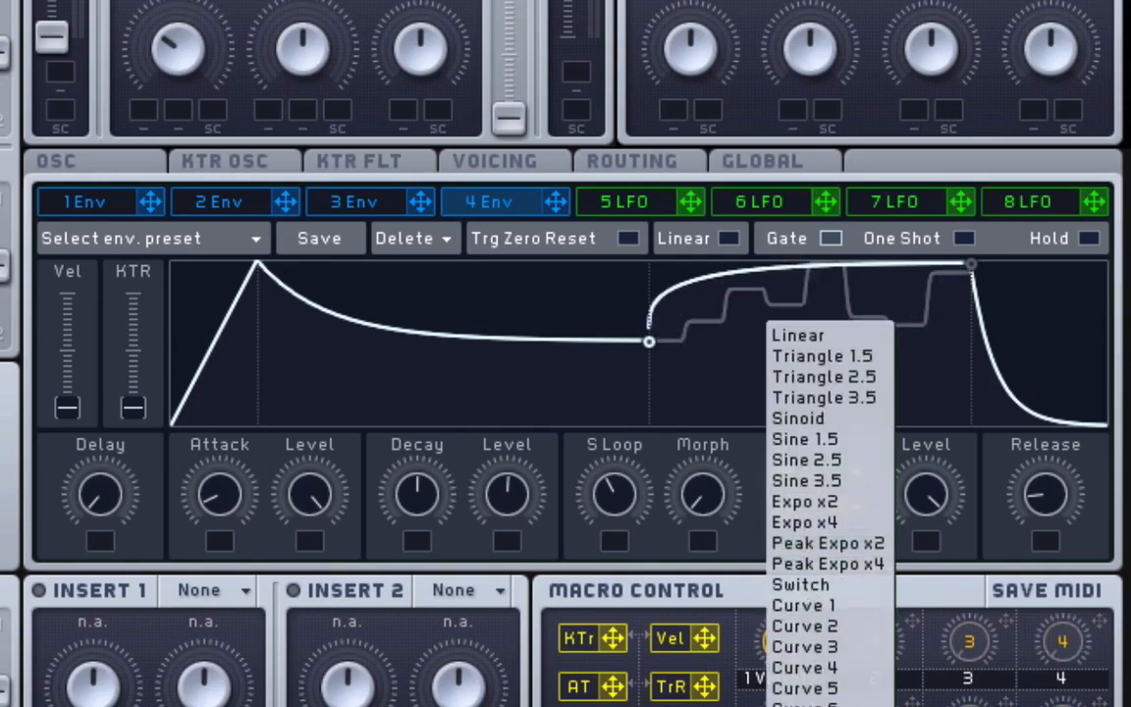
left_click(821, 634)
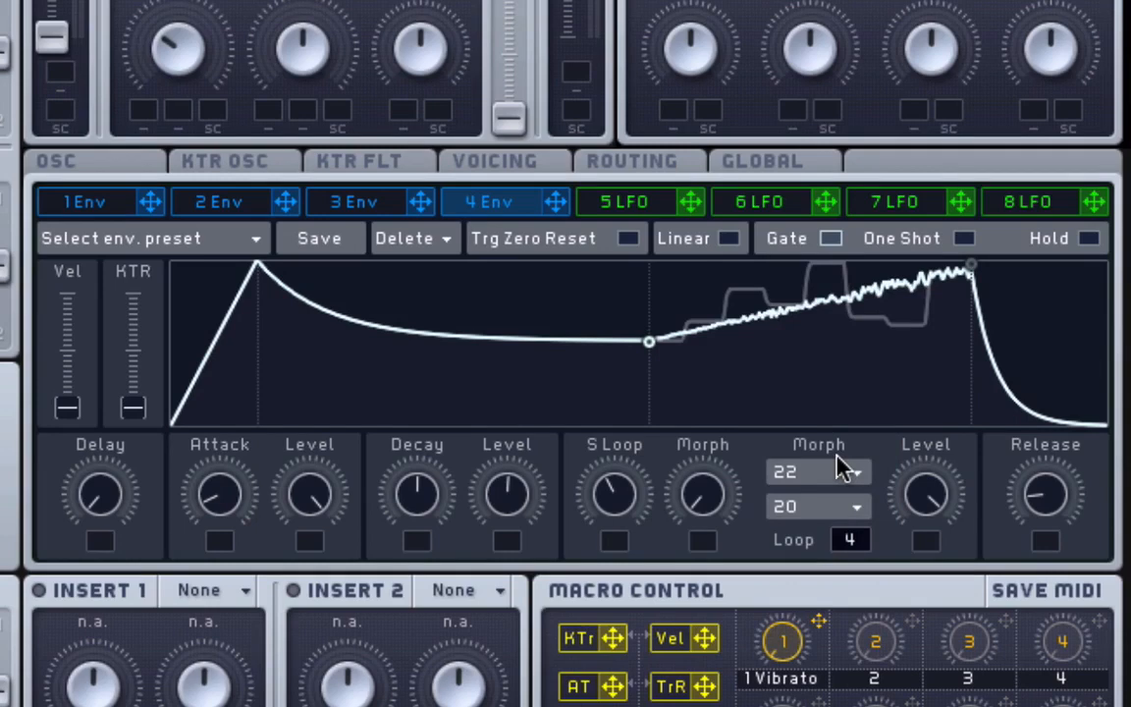
Raise envelope 4's sustain level slightly, and sweep the morph amount fully to the second shape and back to the minimum
left_click_drag(927, 497, 897, 410)
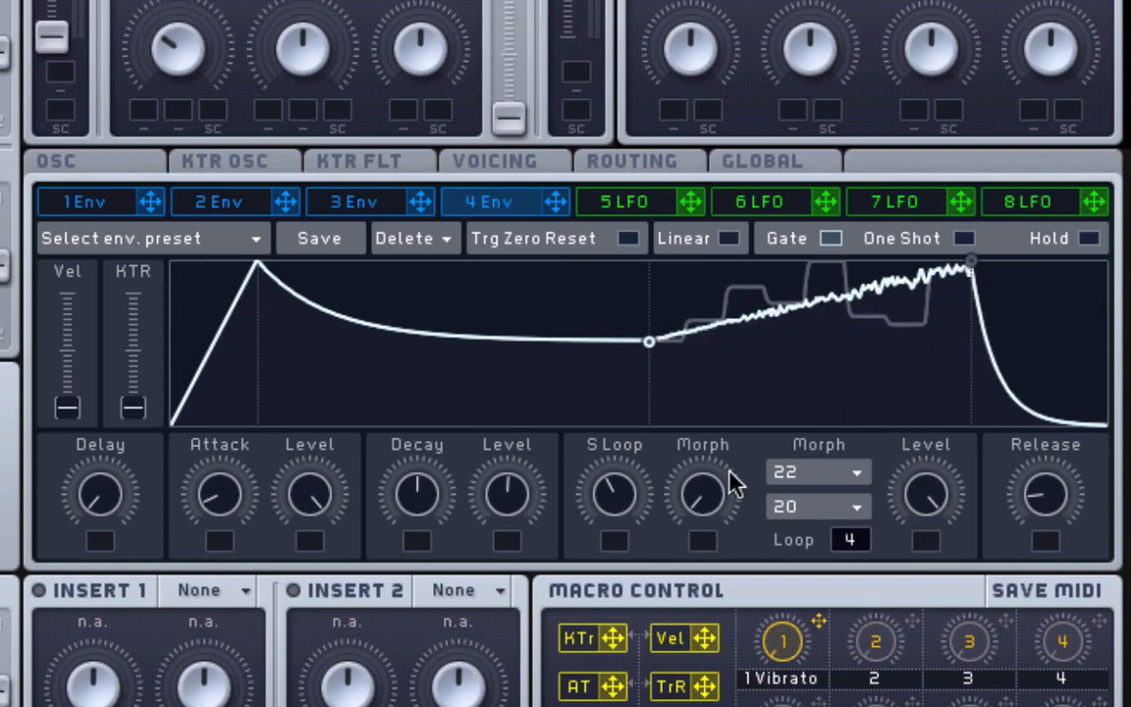
left_click_drag(702, 488, 703, 432)
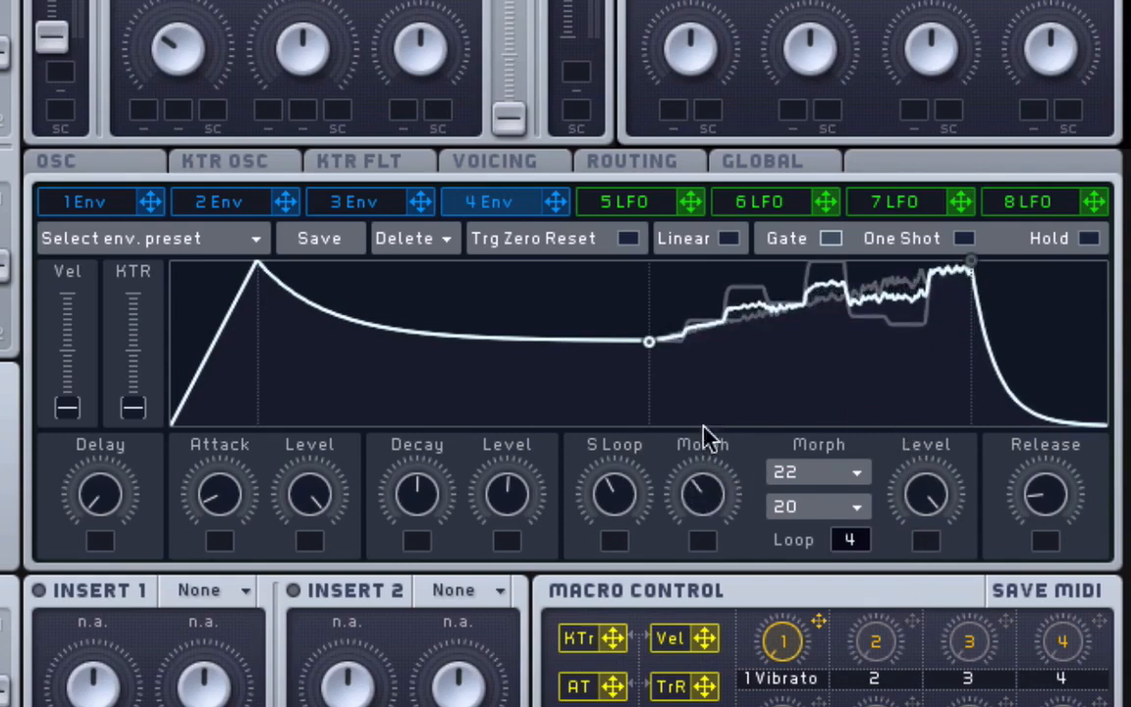
left_click_drag(705, 494, 671, 543)
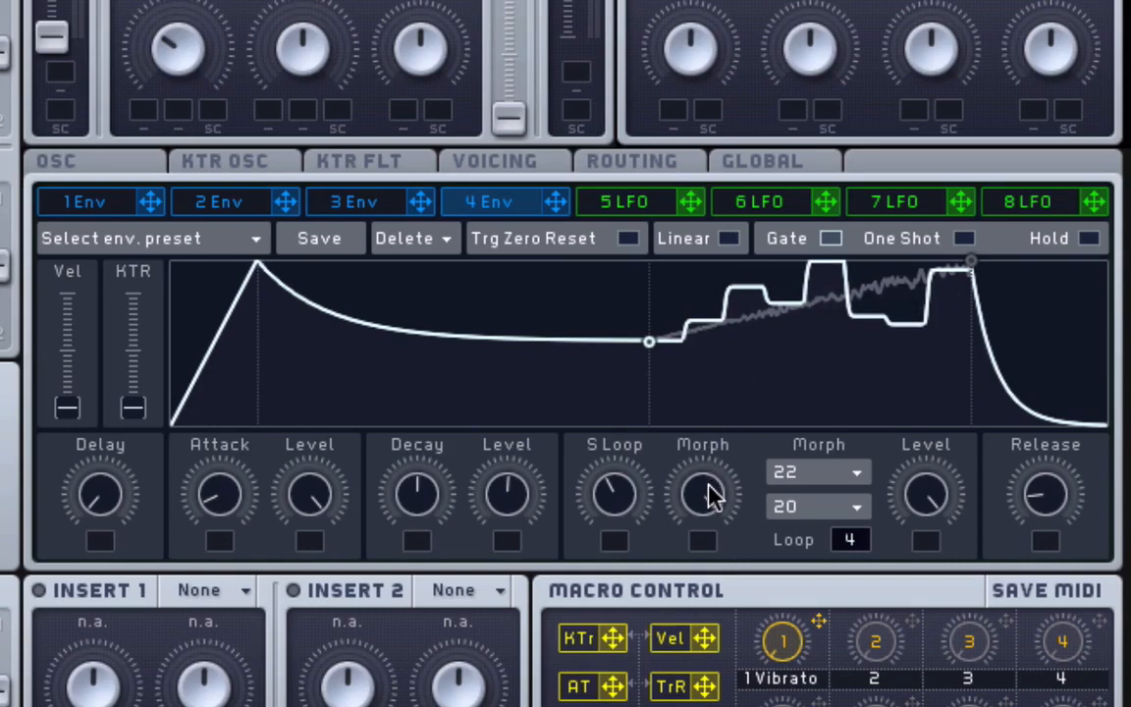
left_click_drag(713, 496, 708, 706)
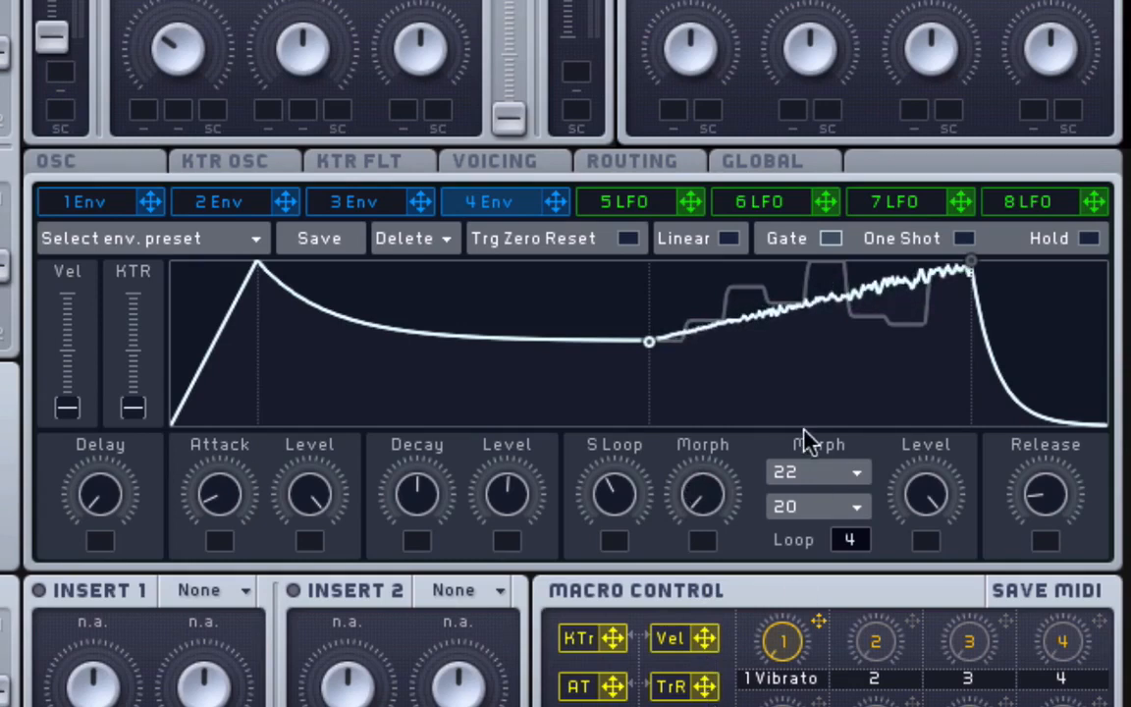
left_click_drag(629, 481, 627, 403)
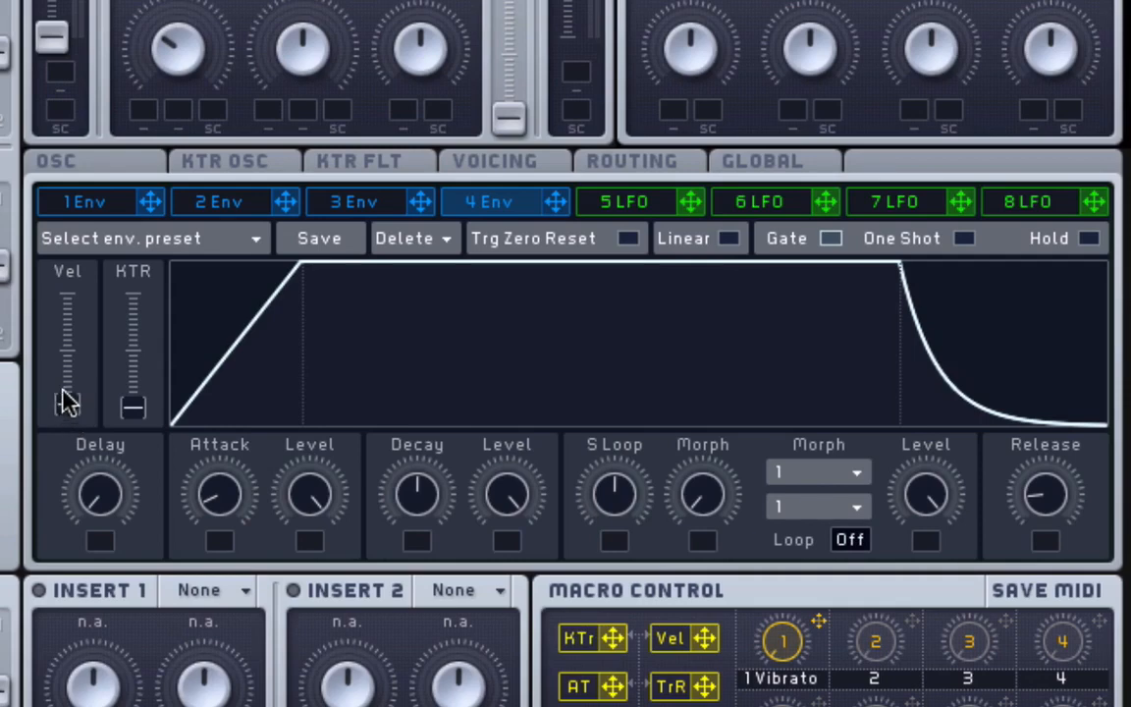
Try envelope 4's velocity amount at maximum and its key tracking at about half, returning both to the minimum
left_click_drag(66, 403, 61, 236)
left_click_drag(71, 312, 64, 476)
left_click_drag(134, 408, 135, 283)
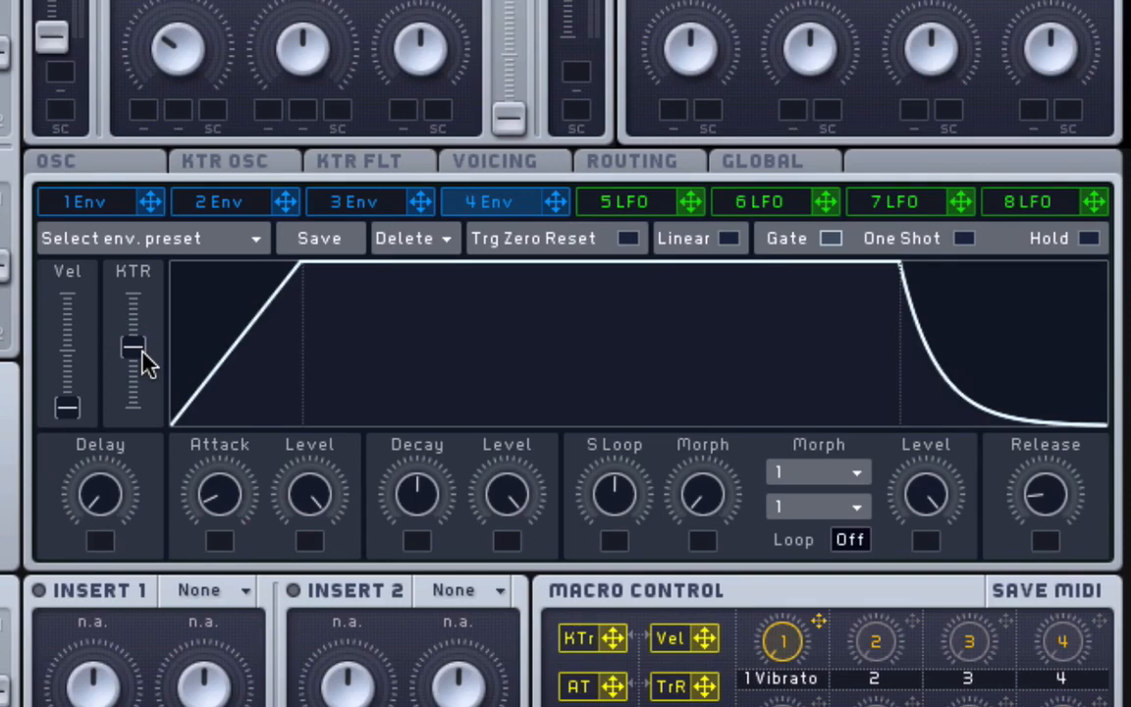
left_click_drag(134, 348, 138, 449)
Try the factory presets AD Vibrato and Jitter Loop on envelope 4
left_click(251, 245)
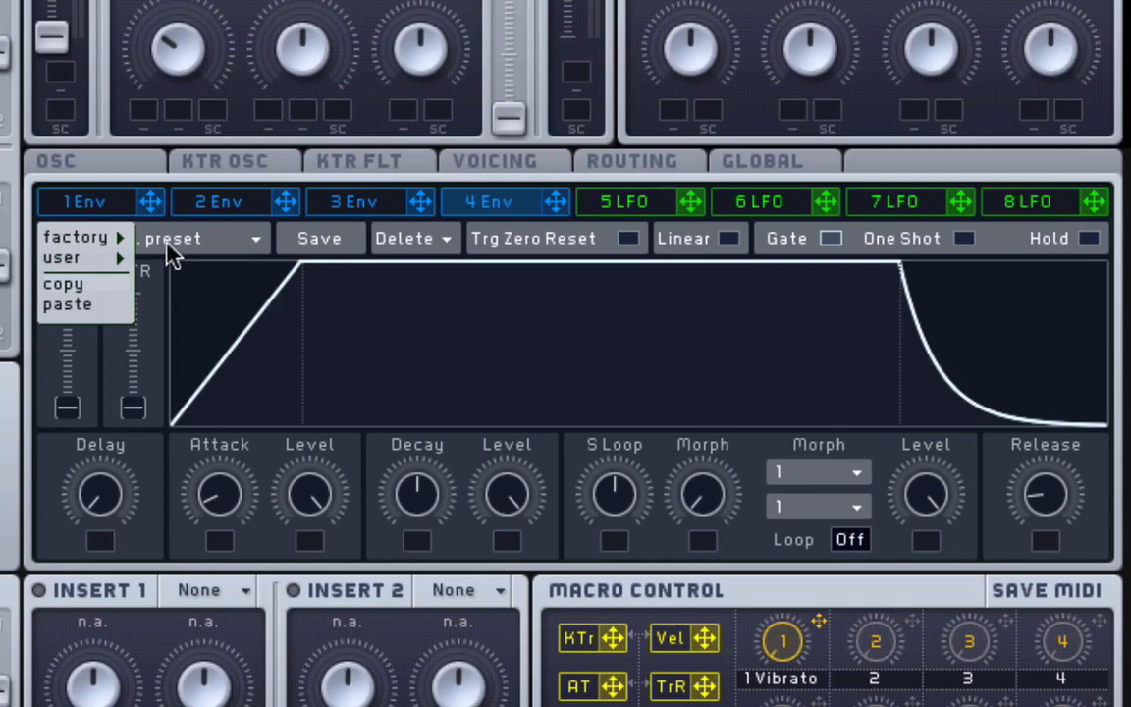
mouse_move(105, 242)
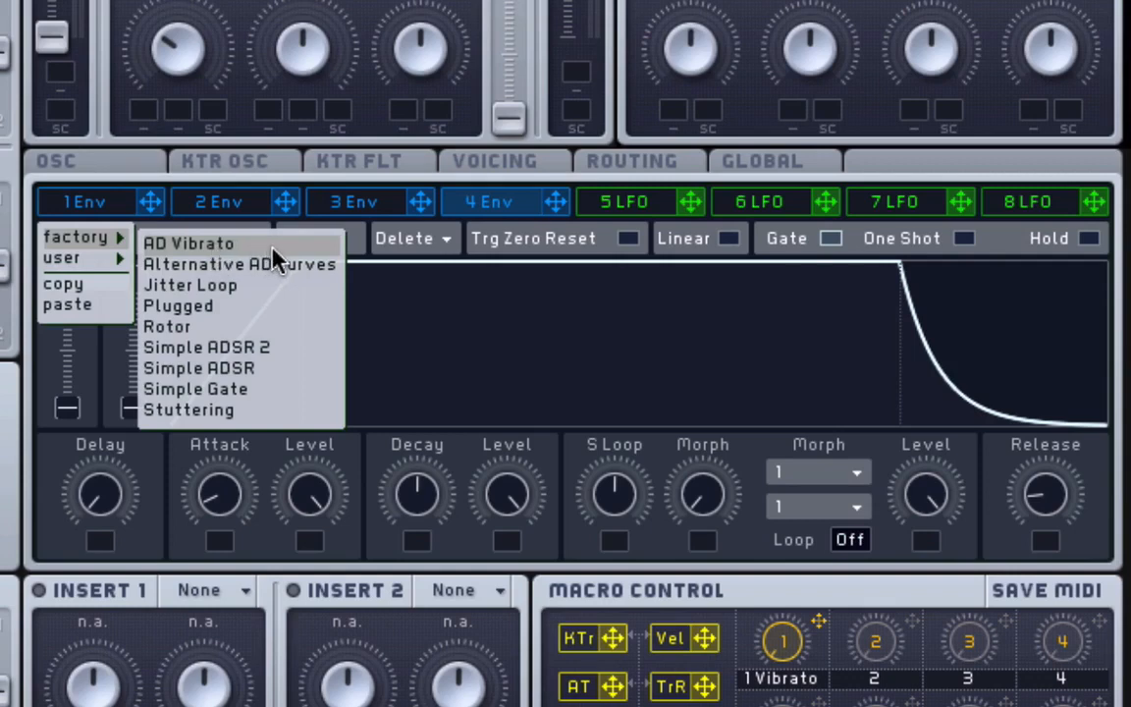
left_click(186, 244)
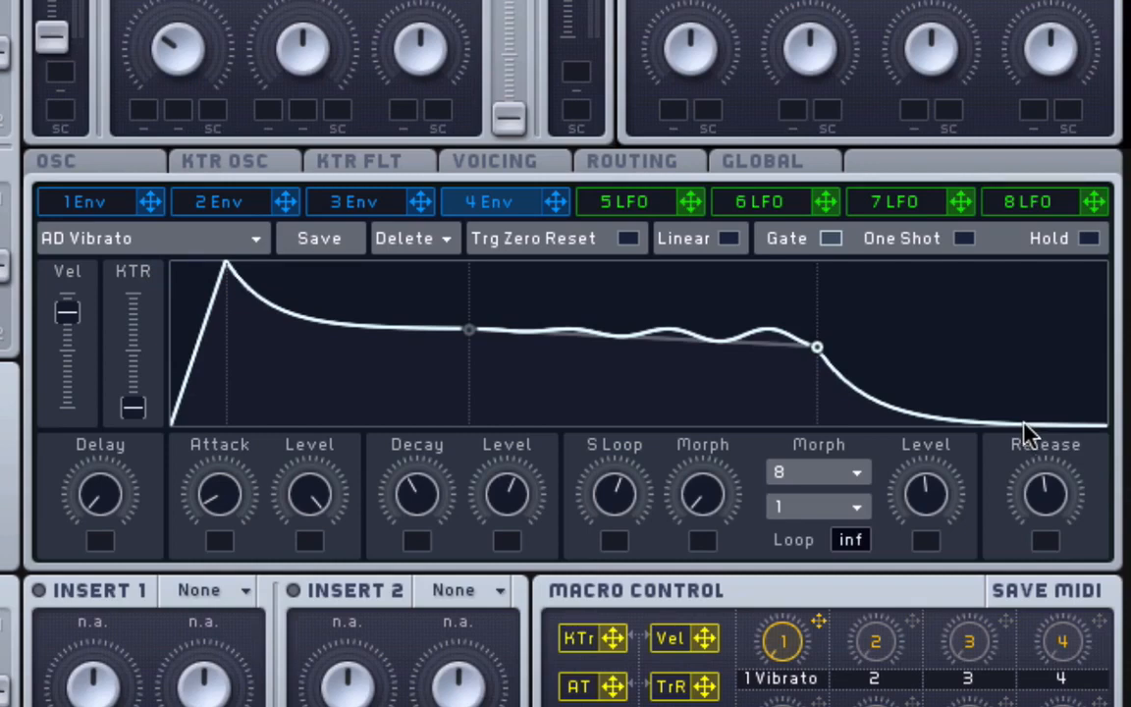
left_click(118, 239)
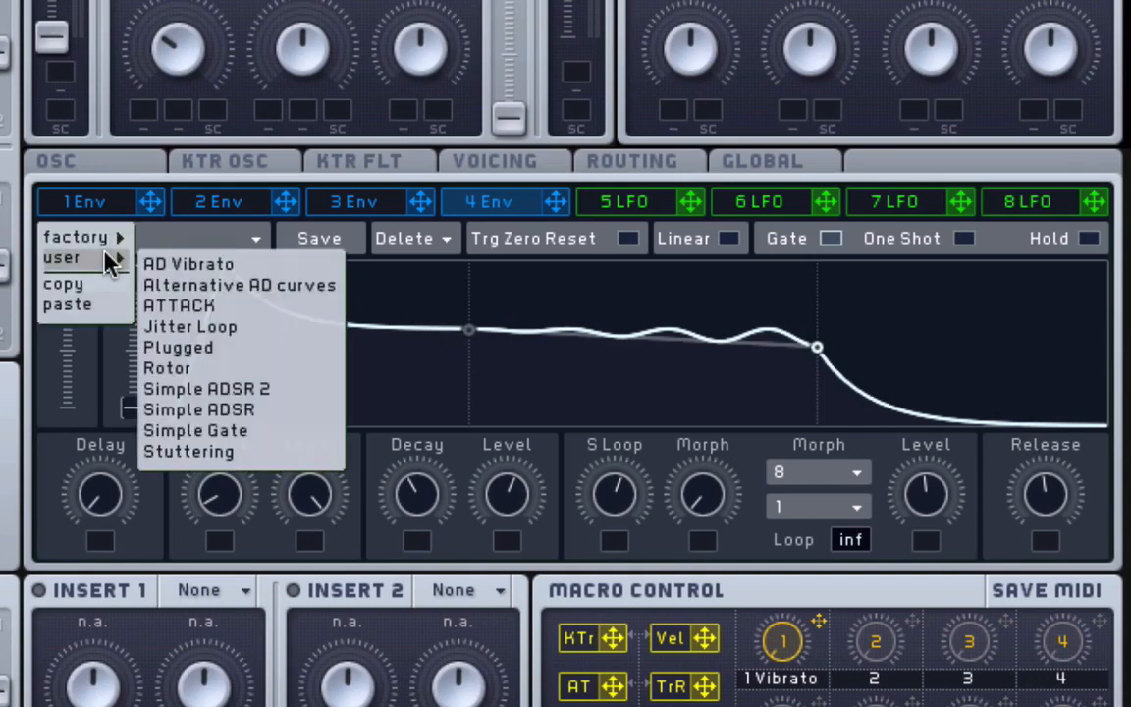
mouse_move(106, 240)
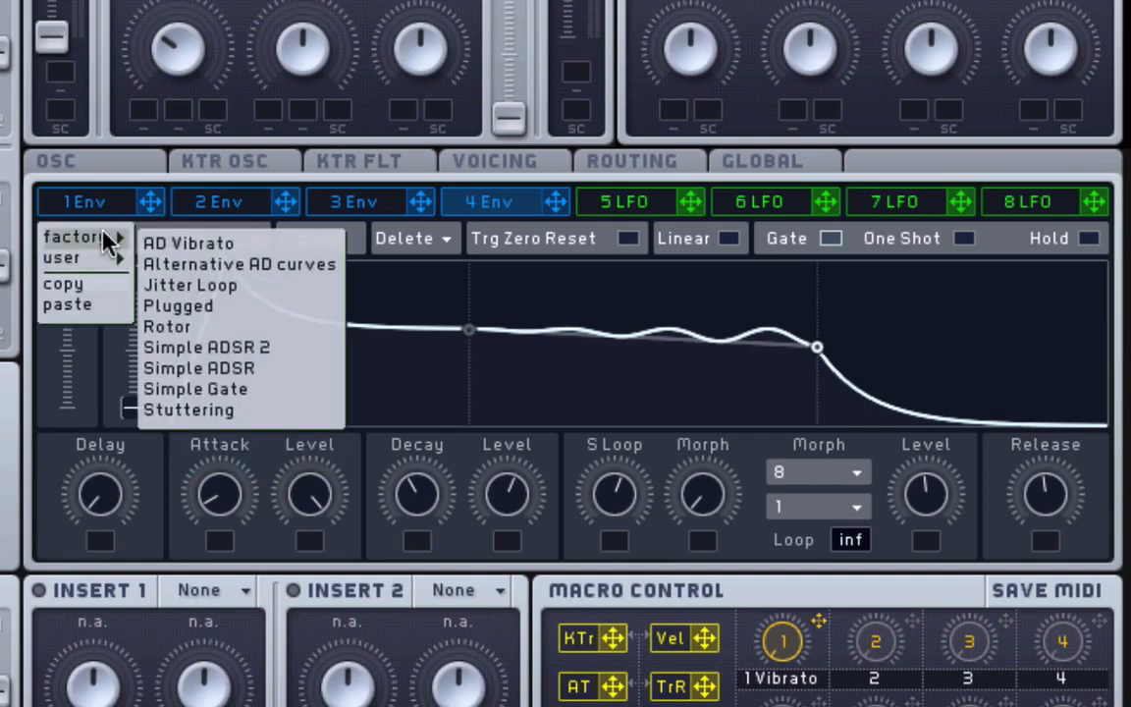
left_click(307, 300)
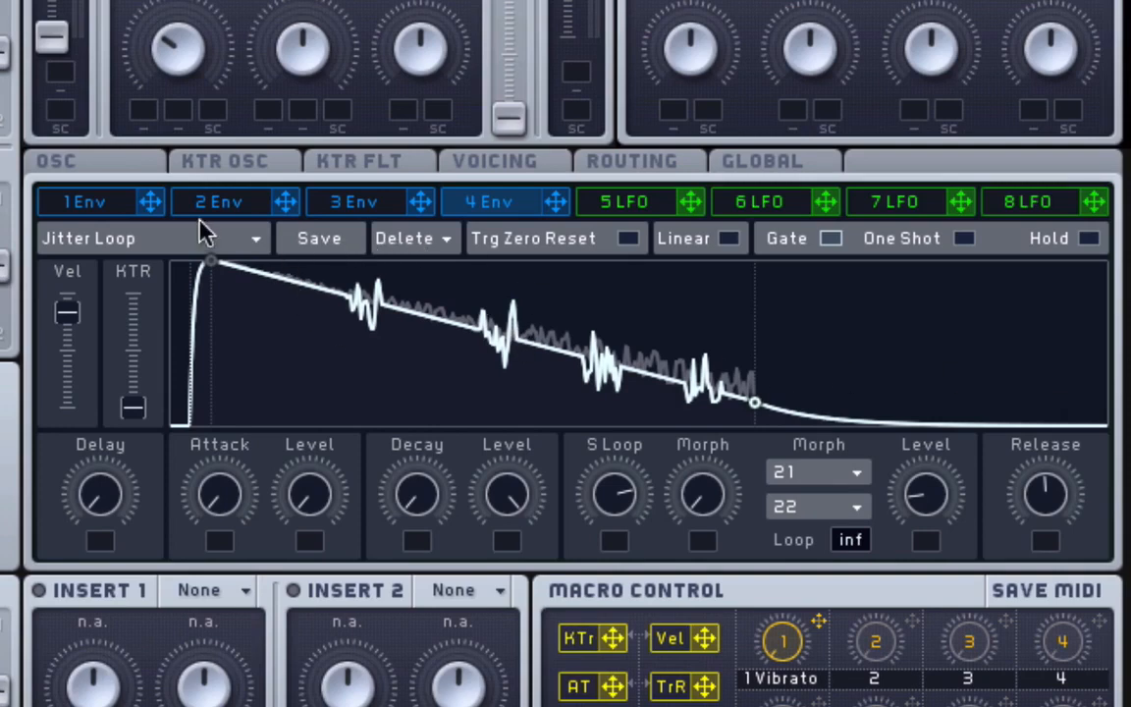
Load the factory preset Stuttering into envelope 4
left_click(169, 242)
mouse_move(74, 237)
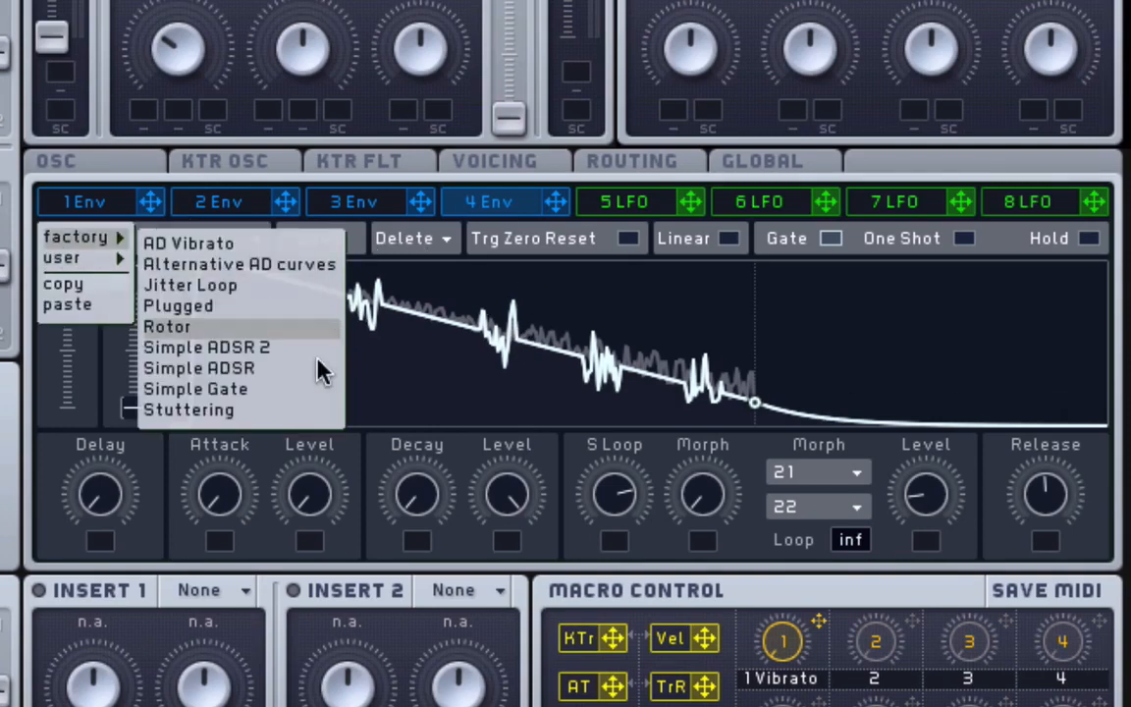
left_click(281, 413)
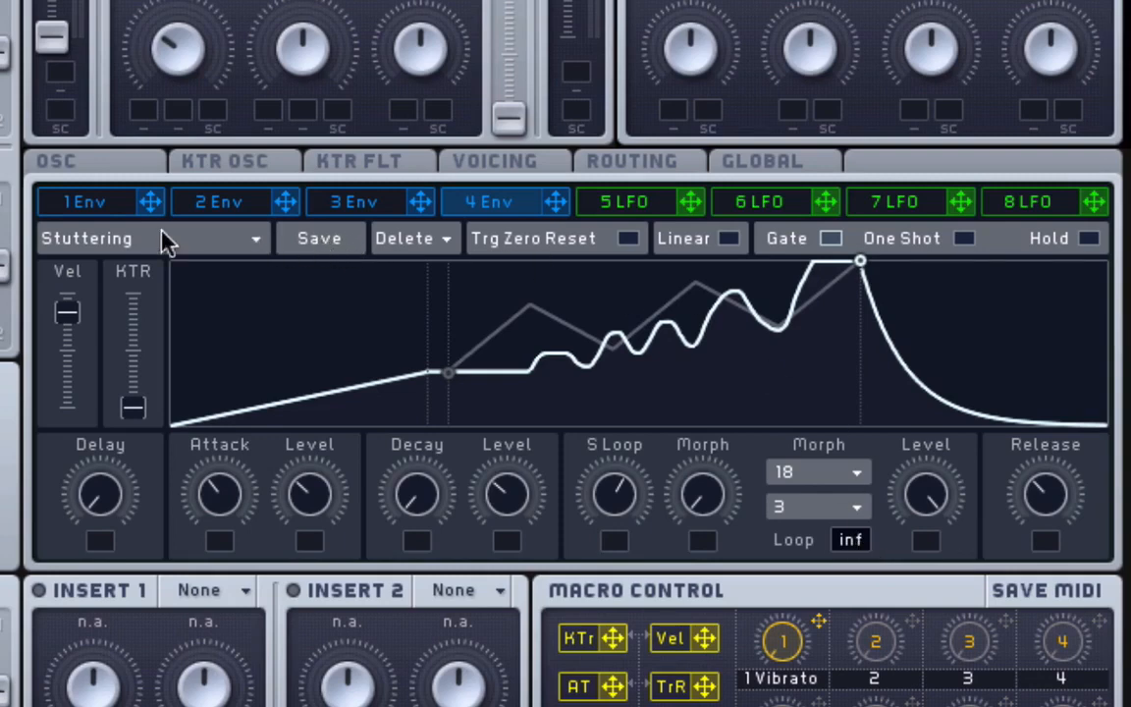
Open and cancel the naming dialog for saving the envelope, and look over the user preset list
left_click(311, 237)
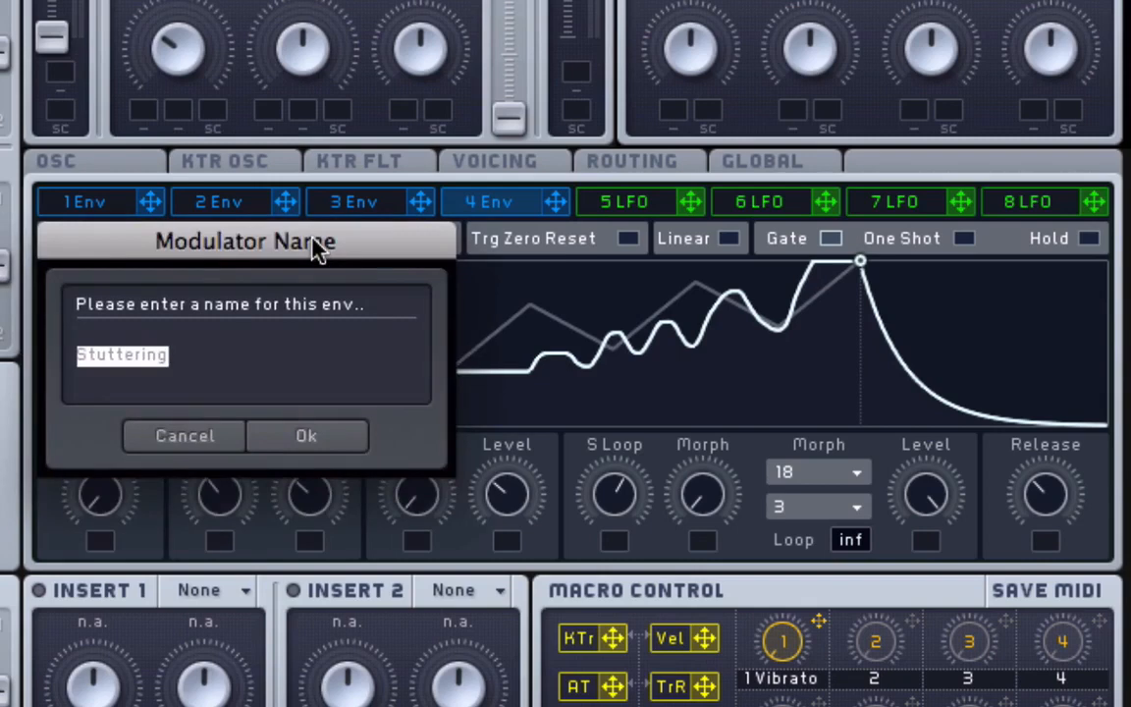
left_click(211, 442)
left_click(117, 238)
mouse_move(104, 262)
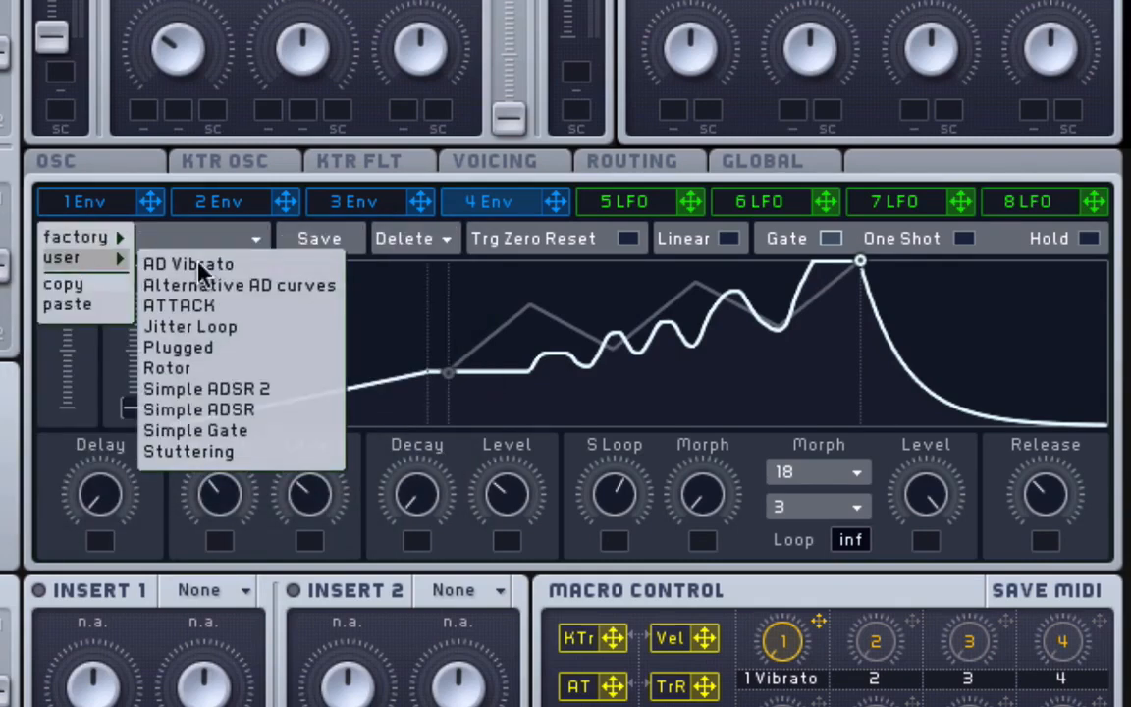
left_click(177, 242)
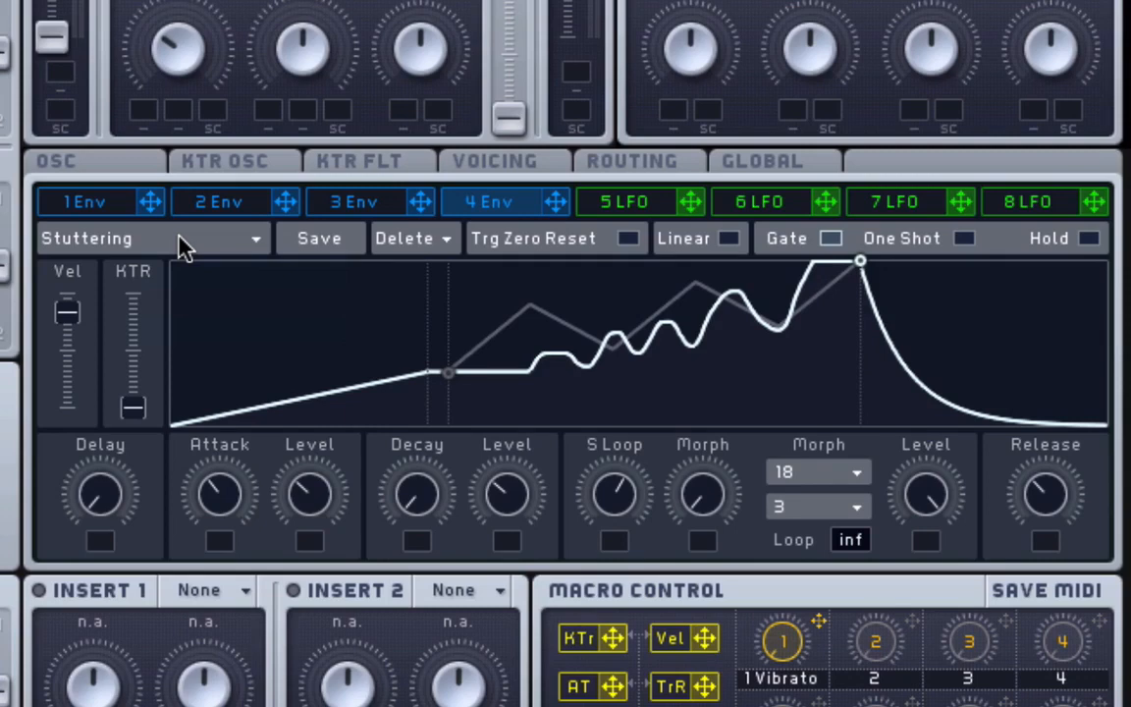
View the envelope copy and paste options and envelopes 3, 2 and 1, returning to envelope 4
left_click(178, 240)
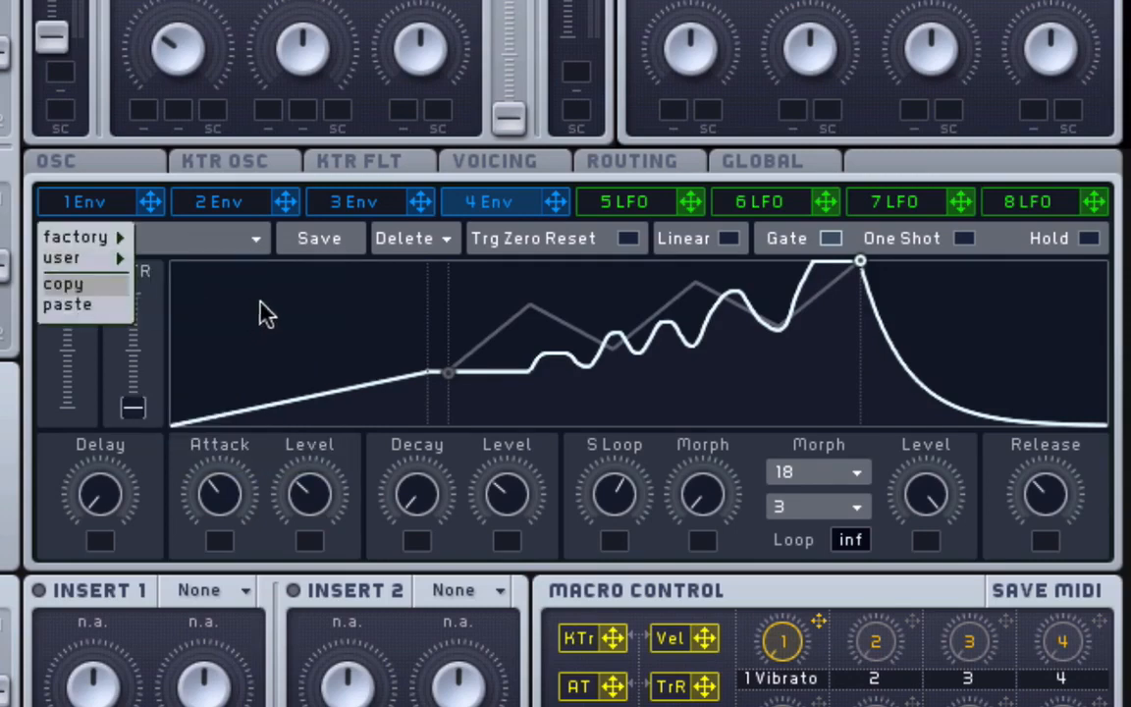
left_click(353, 205)
left_click(354, 204)
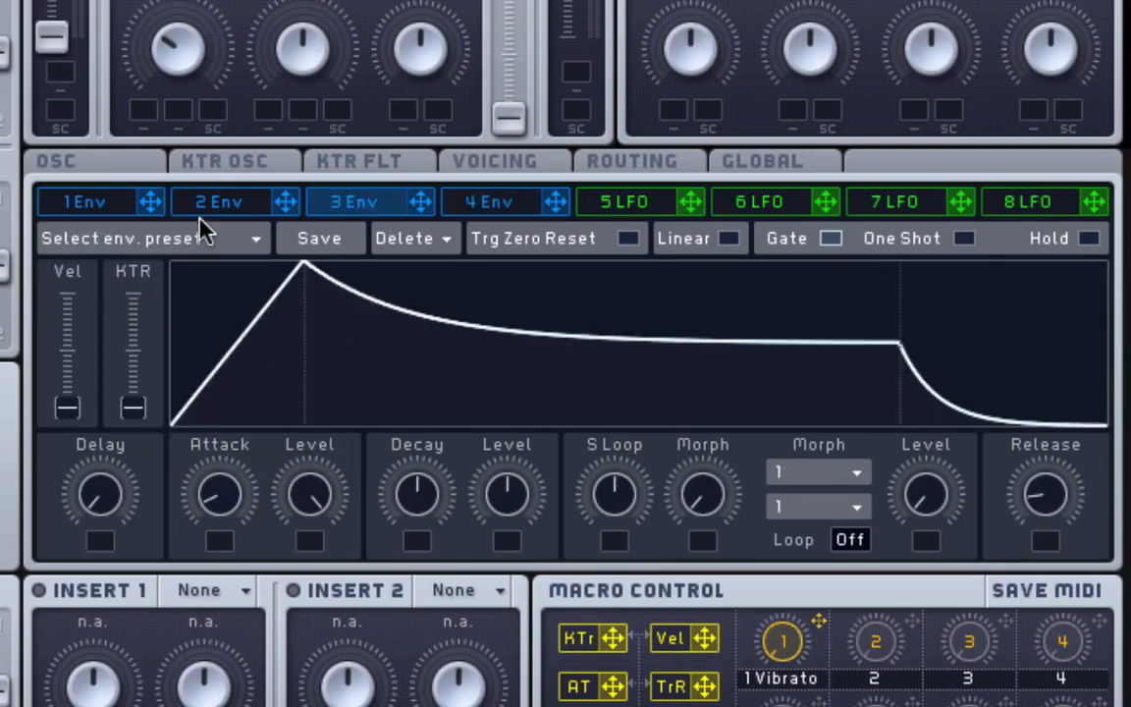
left_click(240, 204)
left_click(134, 204)
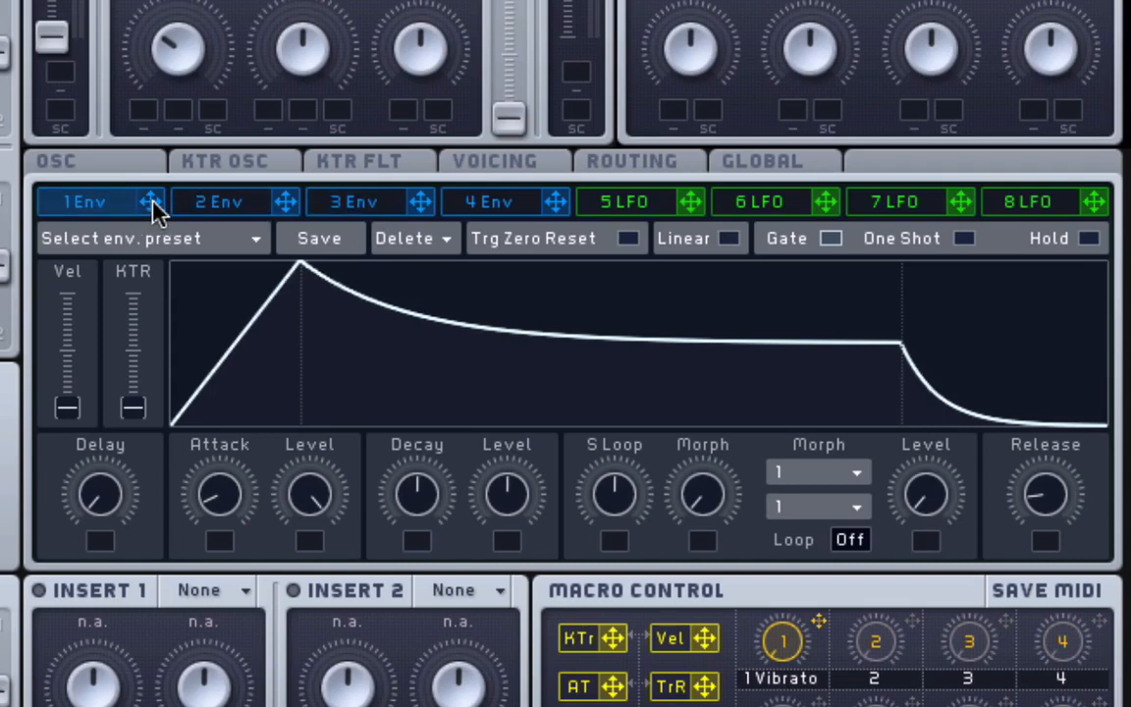
left_click(496, 206)
View envelope 4's user presets and the list of presets available for deletion, without choosing any
left_click(126, 241)
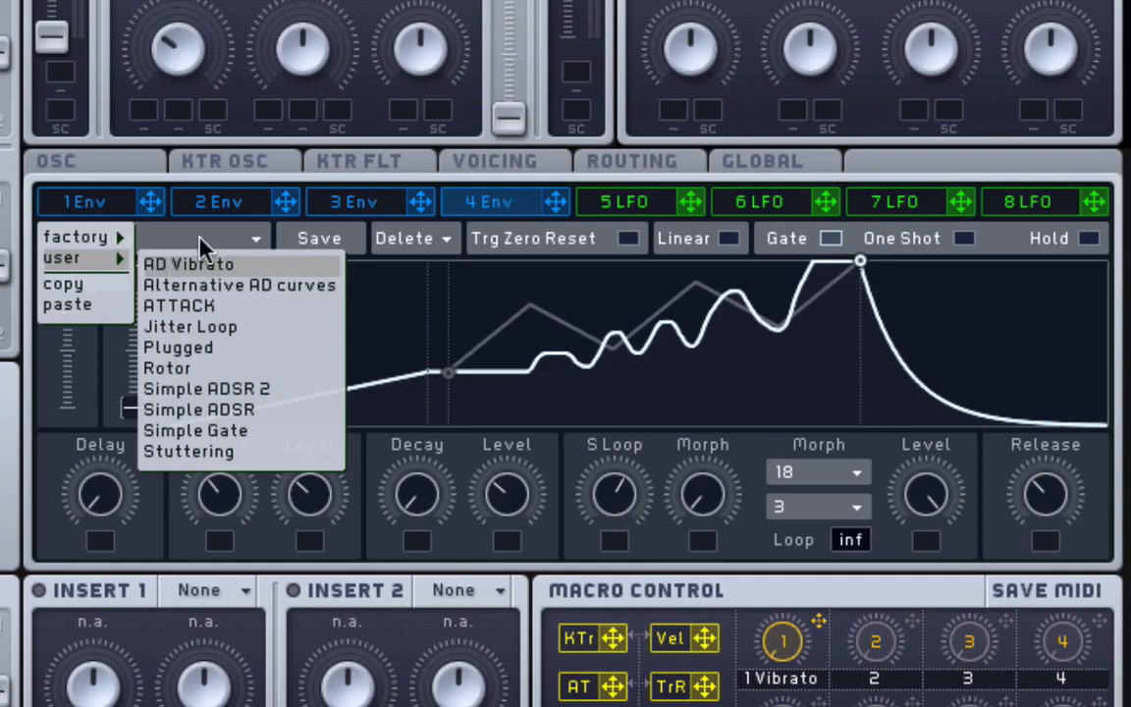
left_click(147, 240)
left_click(405, 240)
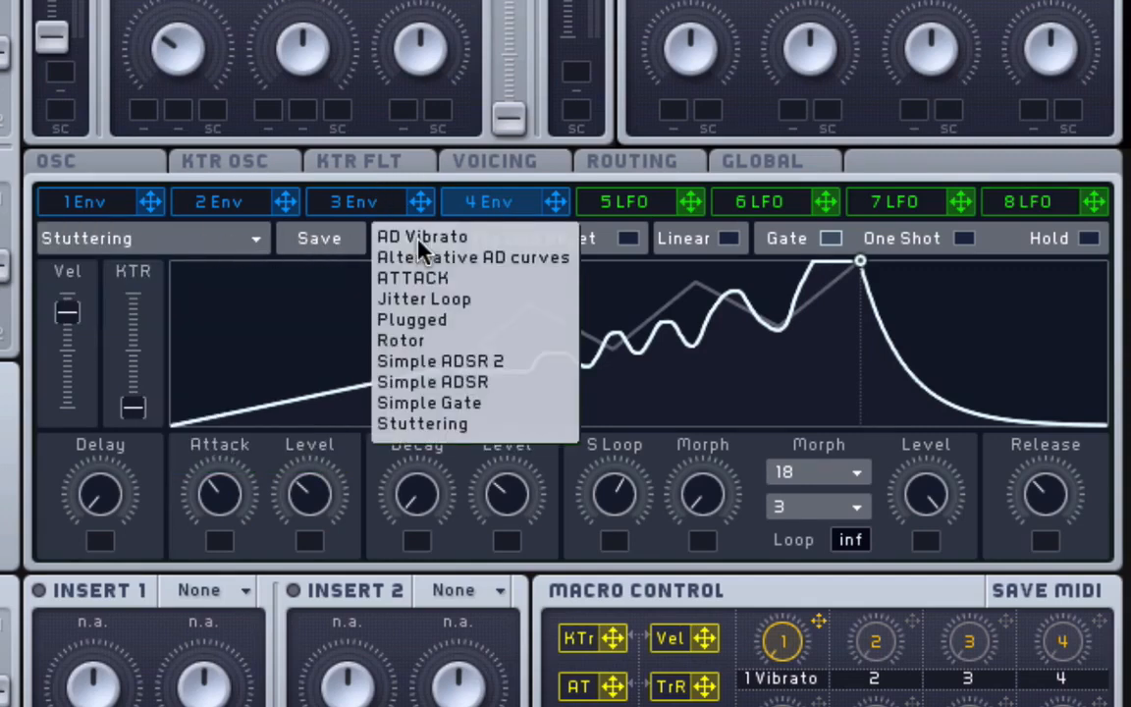
left_click(339, 259)
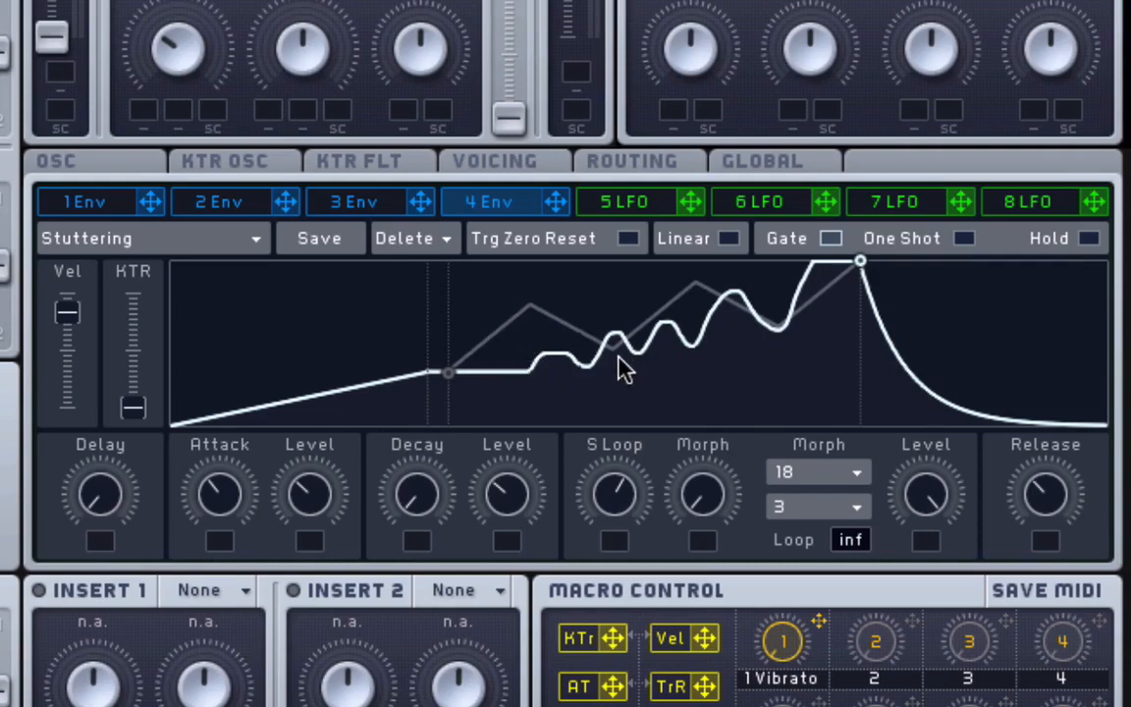
Shorten envelope 4's decay time and lower its decay level to slightly under half
left_click(625, 242)
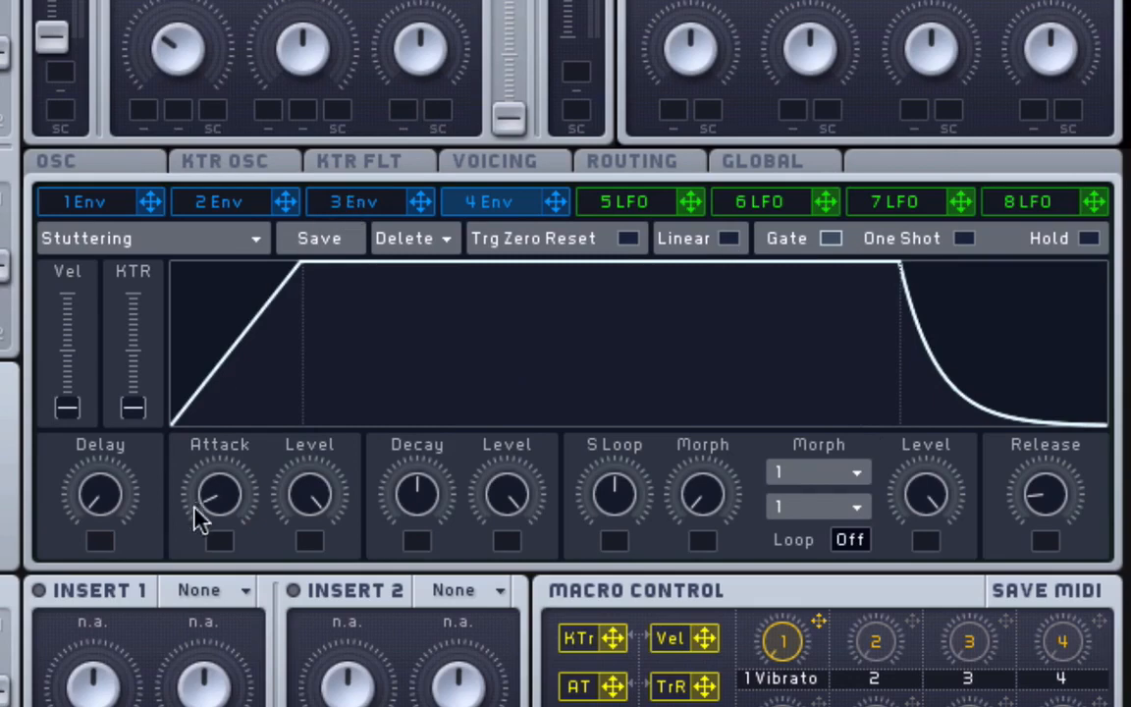
left_click_drag(422, 496, 423, 524)
mouse_move(504, 507)
left_mouse_down()
mouse_move(493, 608)
mouse_move(507, 503)
left_mouse_up()
left_click_drag(415, 488, 413, 500)
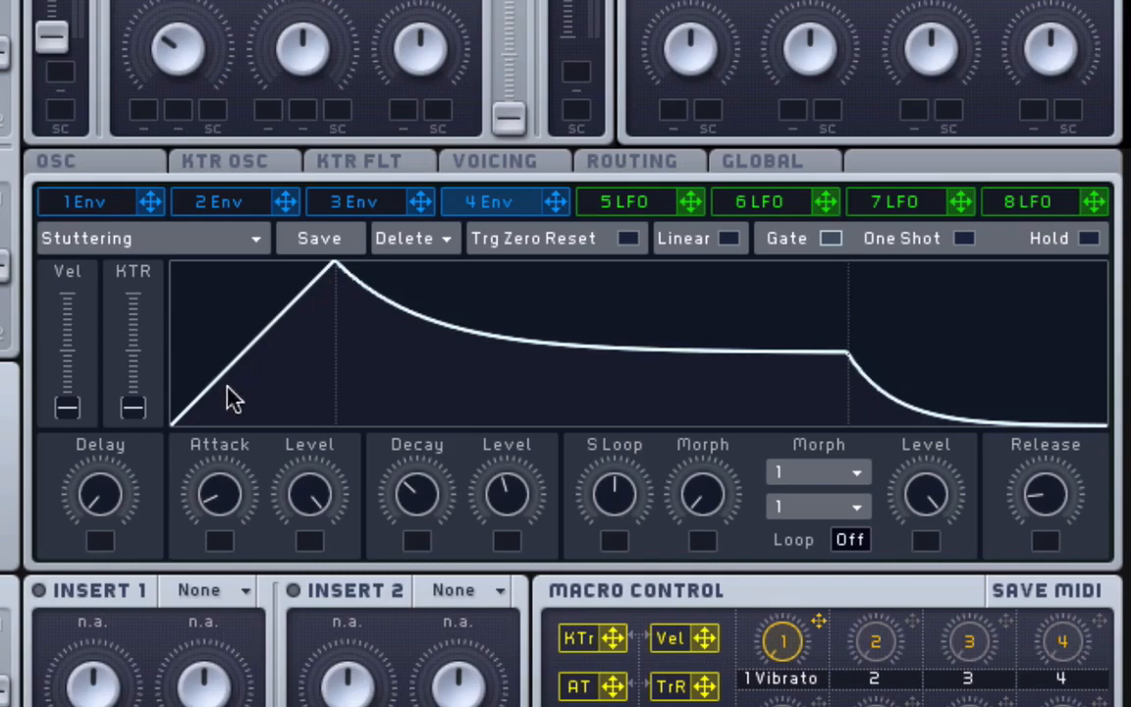
Try the Linear option on envelope 4's decay curve and switch it back off
left_click(732, 241)
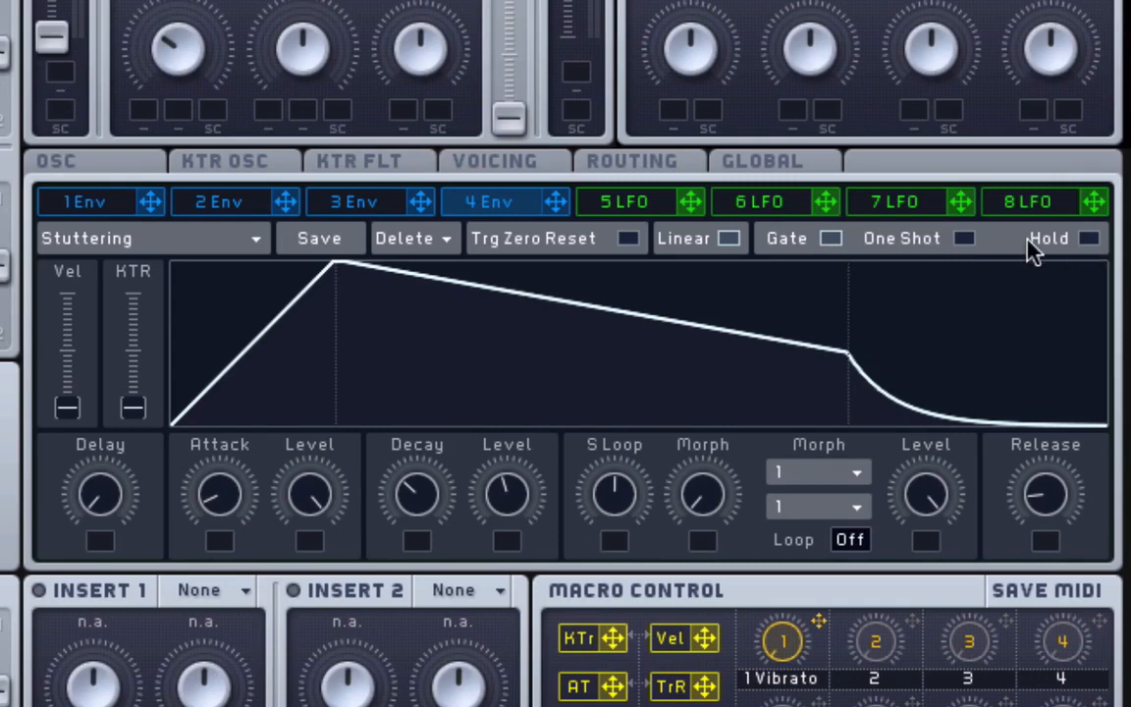
left_click(728, 239)
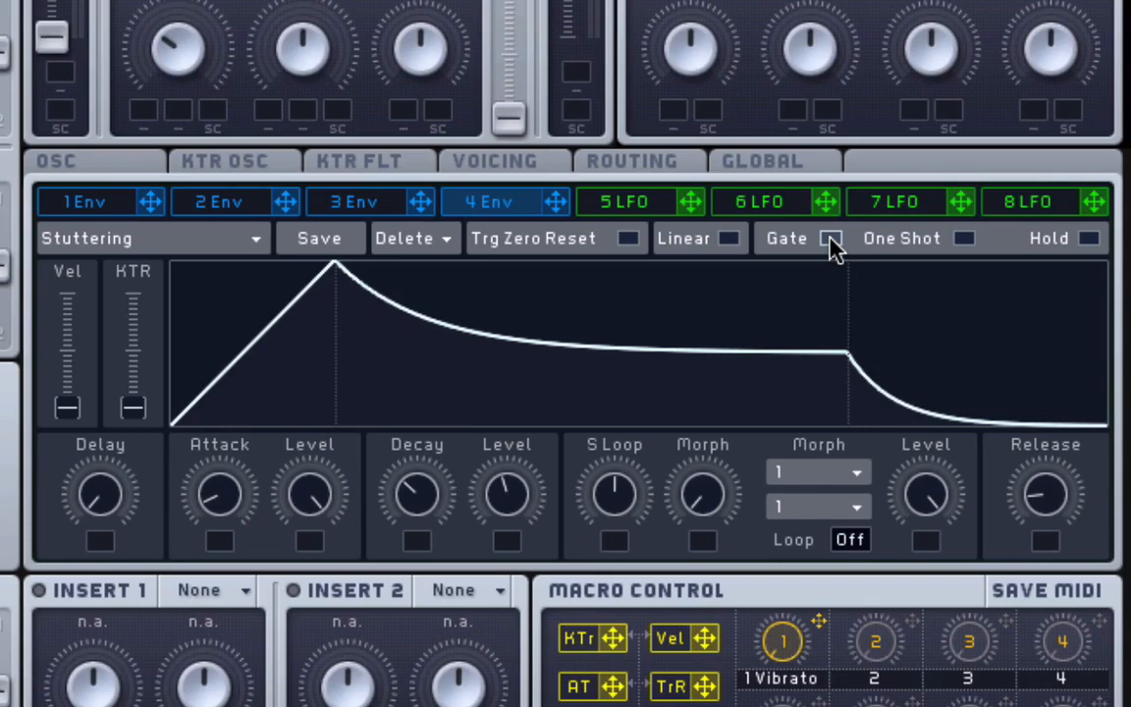
Turn off Gate and enable One Shot for envelope 4
left_click(831, 240)
left_click(965, 242)
left_click(965, 240)
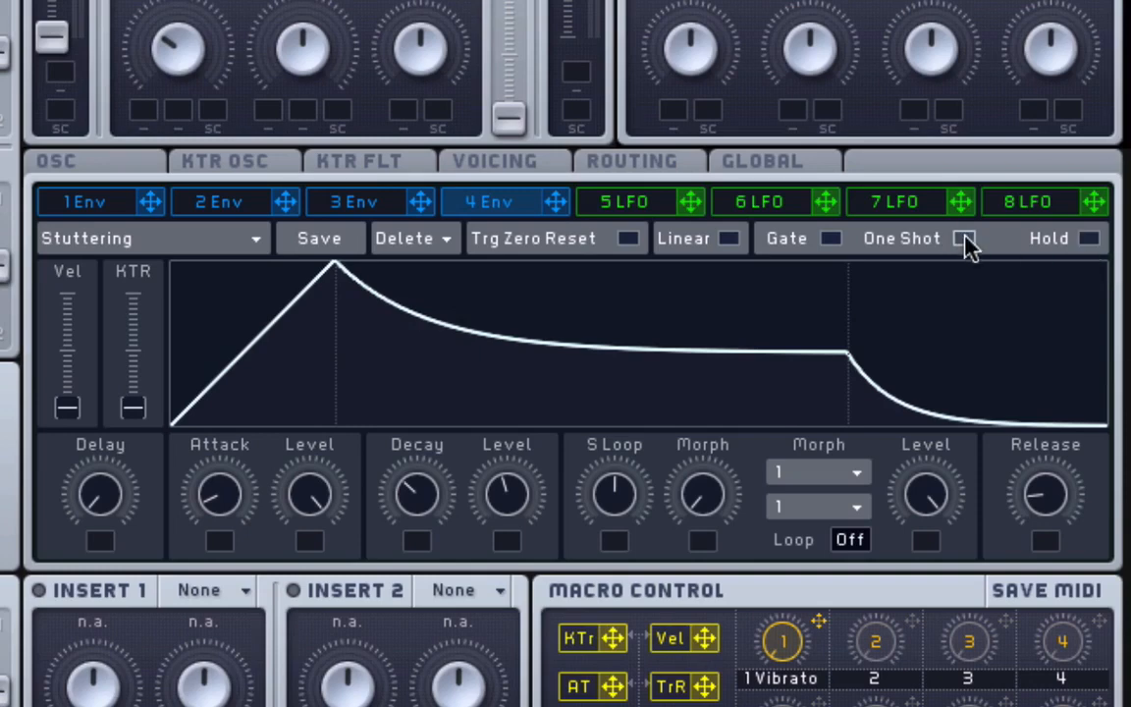